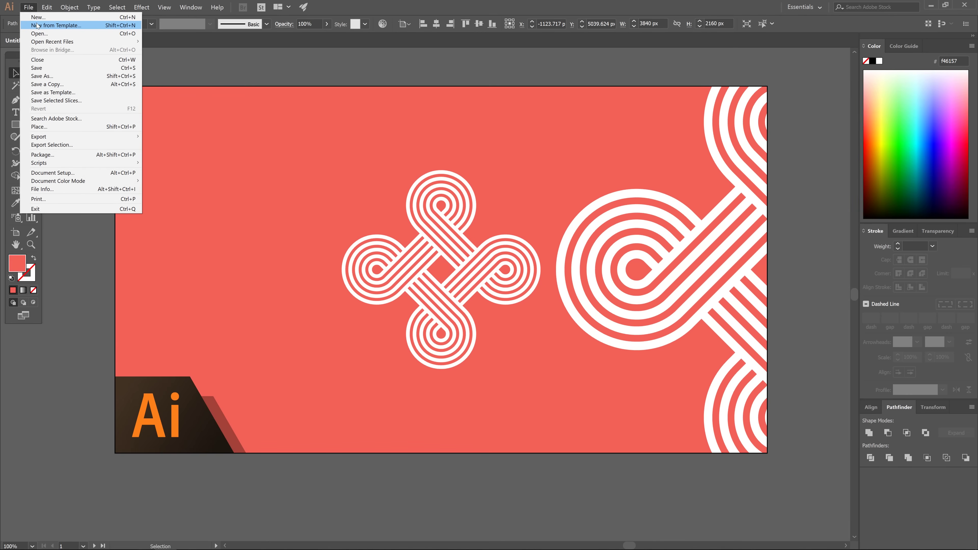
Create a new 1280 x 1280 px document in RGB color mode with one artboard
click(39, 17)
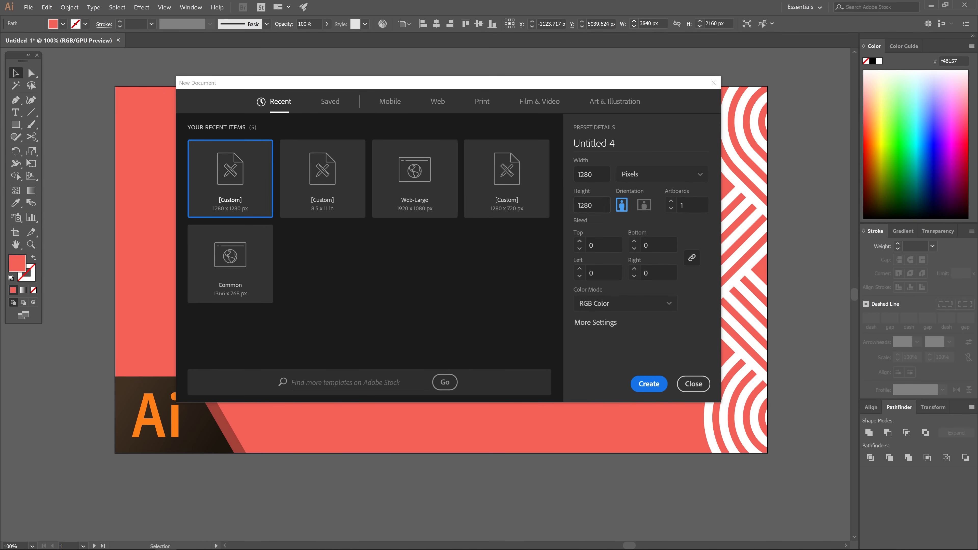
click(641, 386)
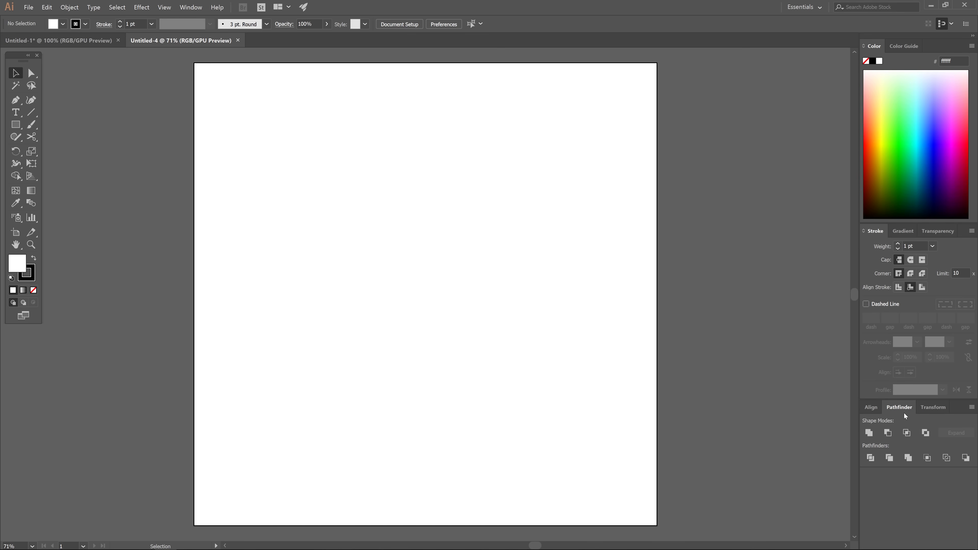
click(194, 8)
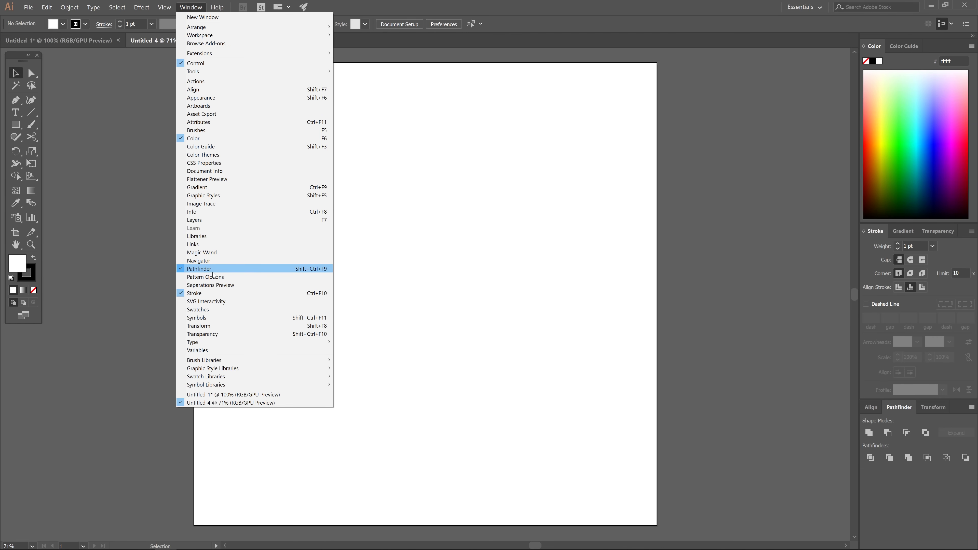
click(670, 182)
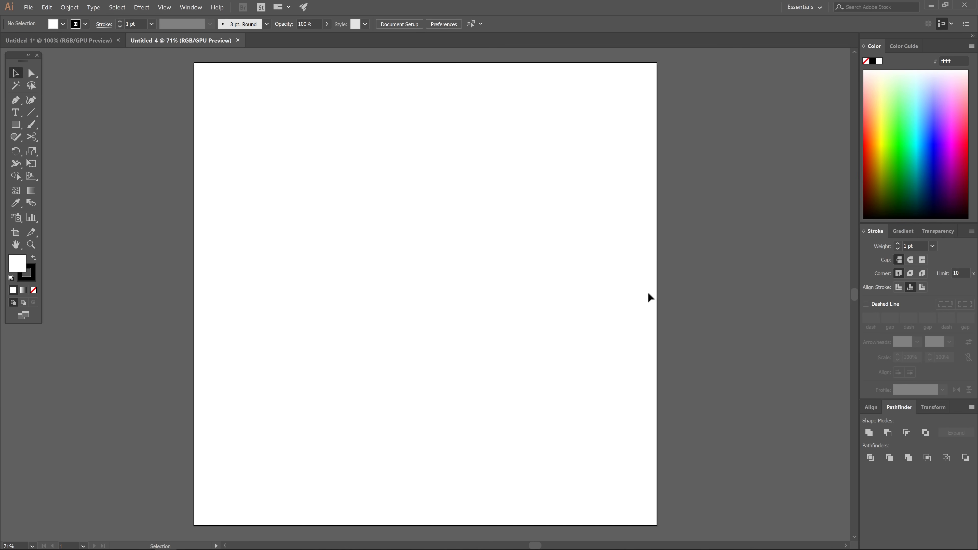
Show the document grid and enable snapping to the grid instead of to pixels
click(166, 8)
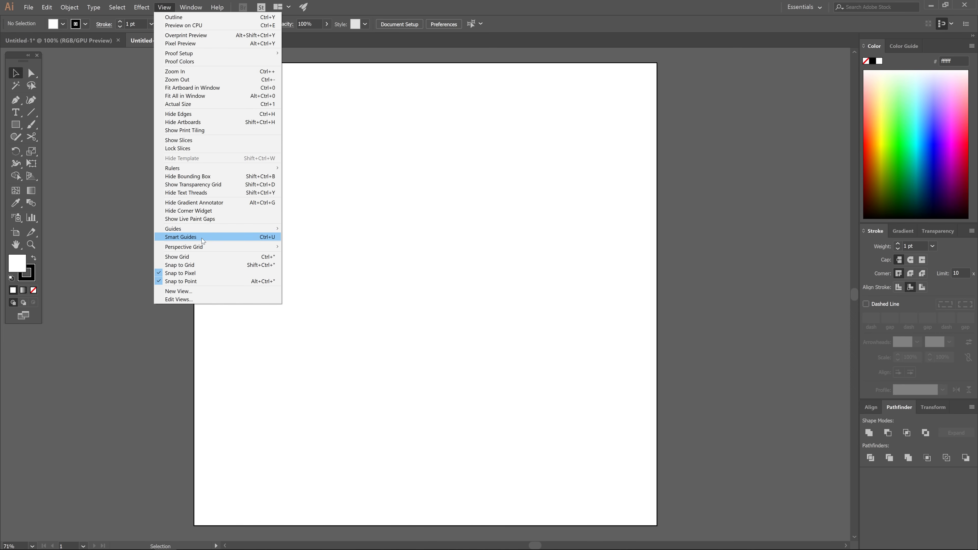
click(187, 274)
click(165, 7)
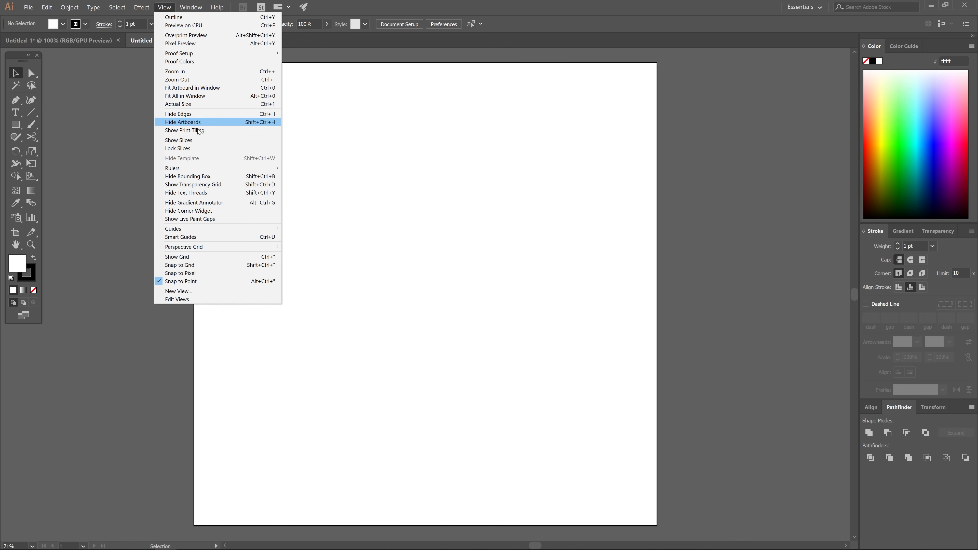
click(194, 259)
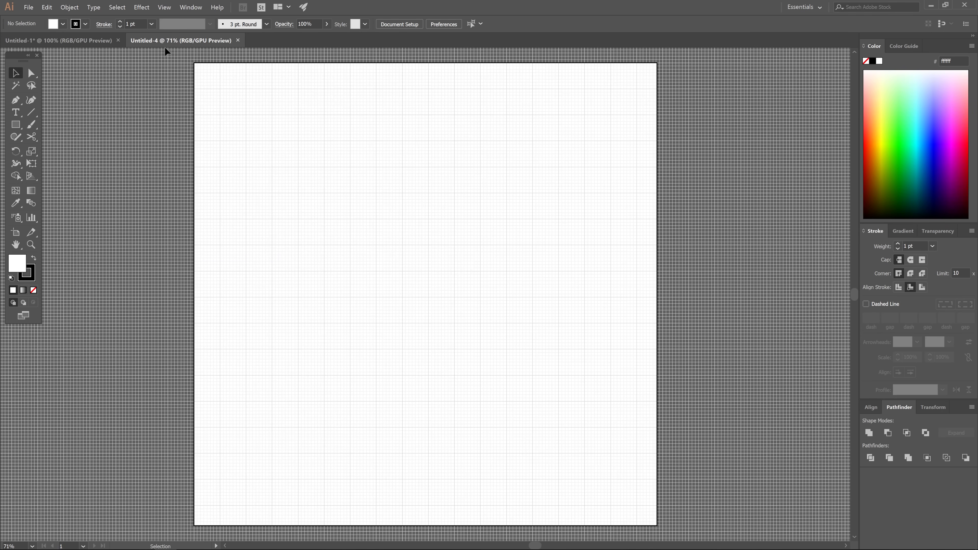
click(168, 7)
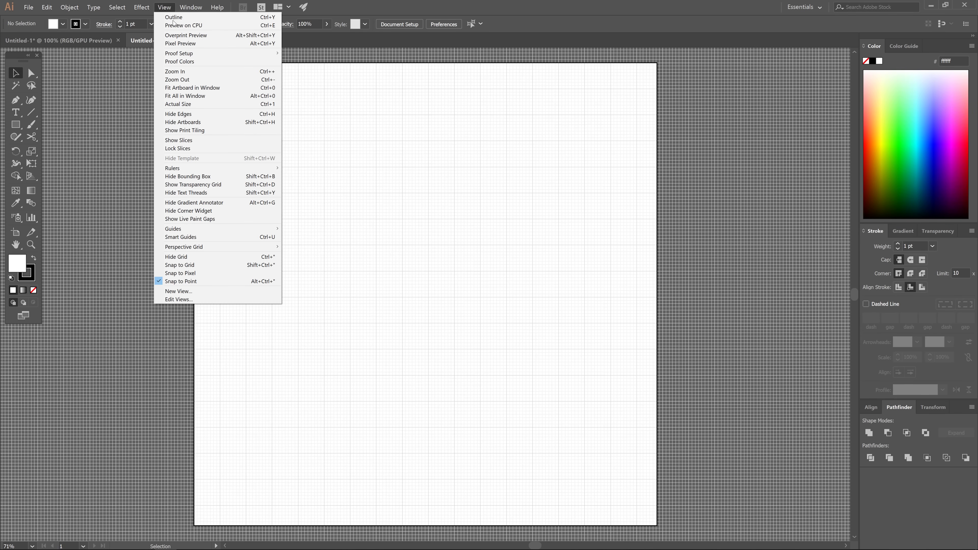
click(195, 266)
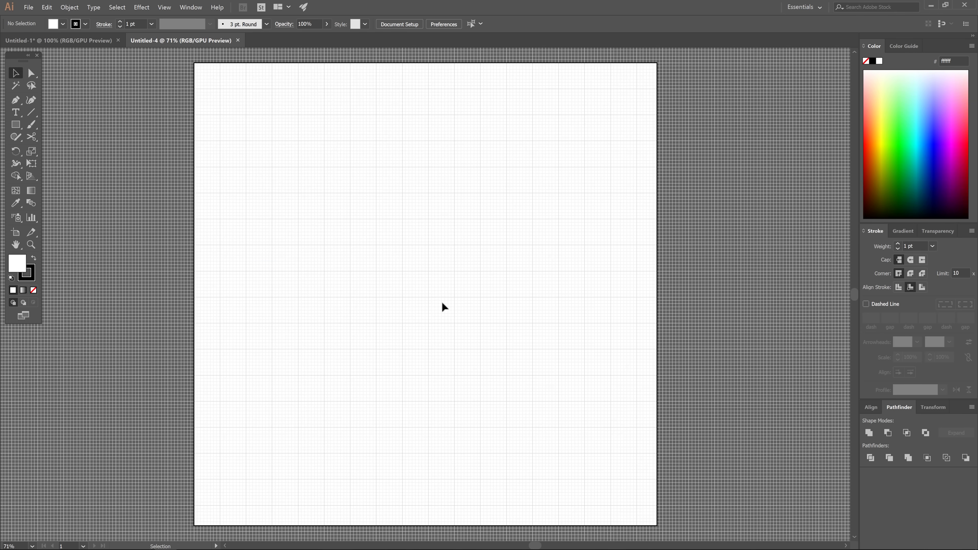
Draw a 144 px circle with the Ellipse tool, centred on a grid intersection near the middle of the artboard
click(17, 127)
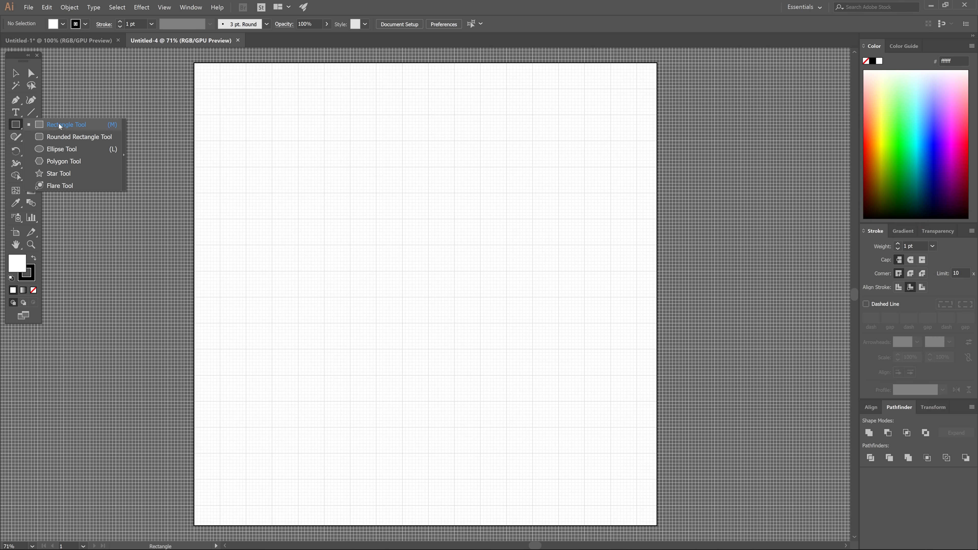
click(62, 150)
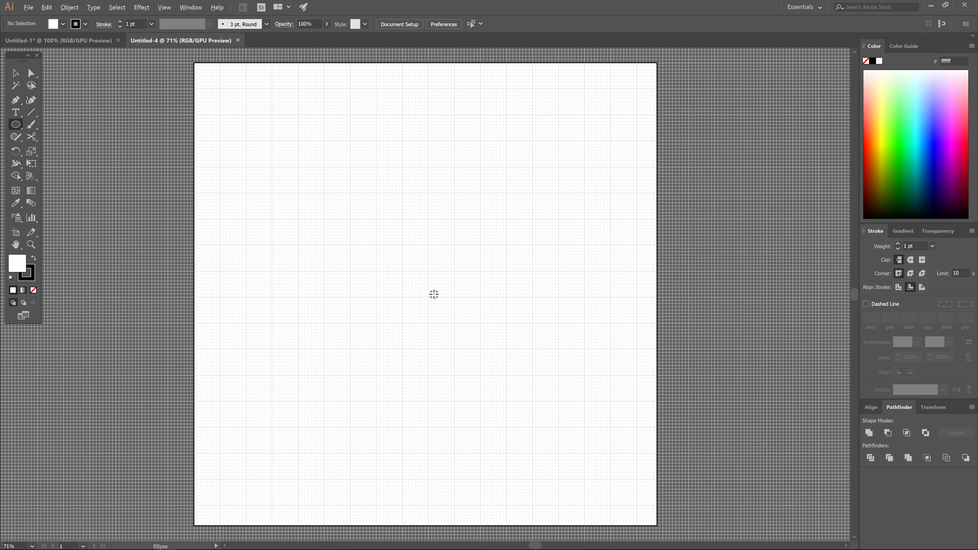
alt+scroll(433, 293, up, 4)
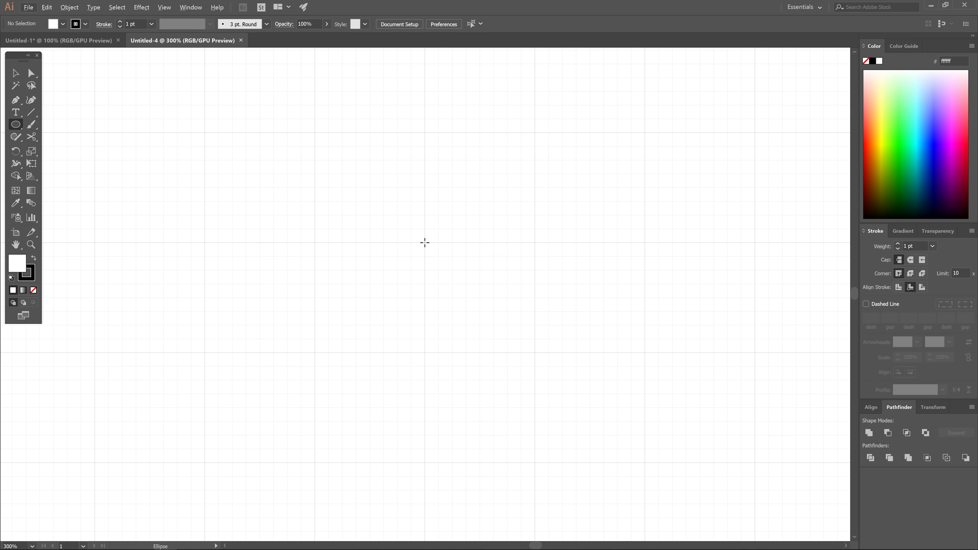
mouse_move(425, 242)
mouse_down()
mouse_move(459, 264)
mouse_move(467, 286)
mouse_move(535, 353)
mouse_up()
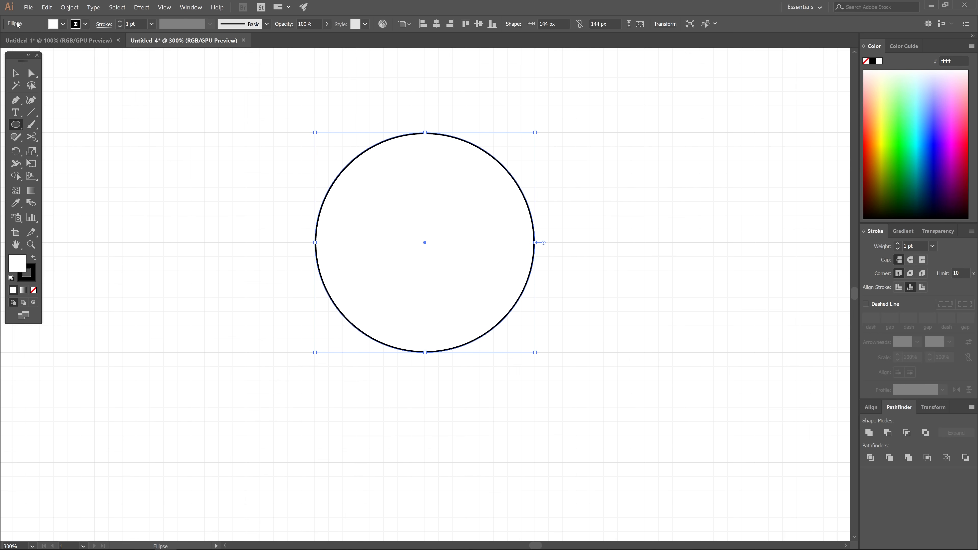
Remove the circle's fill, set its stroke weight to 40 pt and deselect it
click(63, 24)
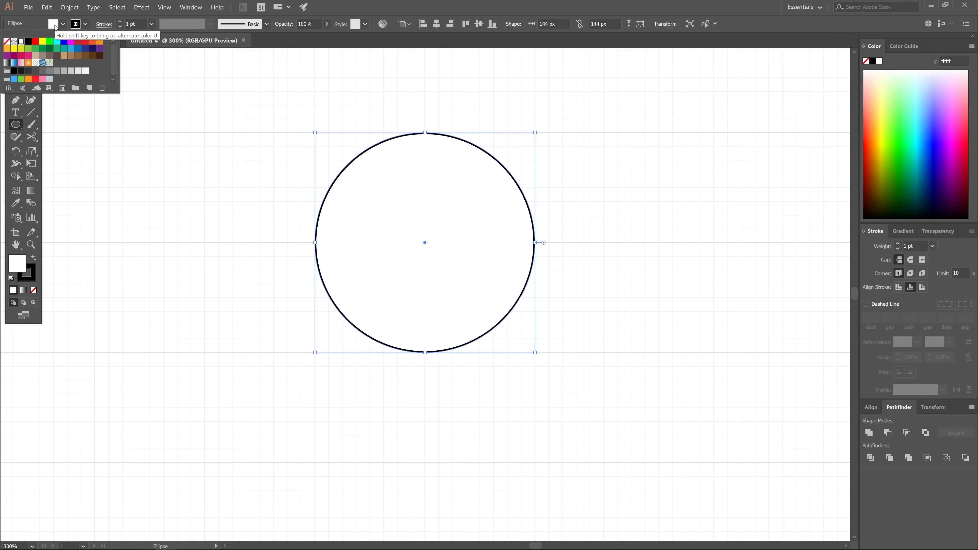
click(7, 43)
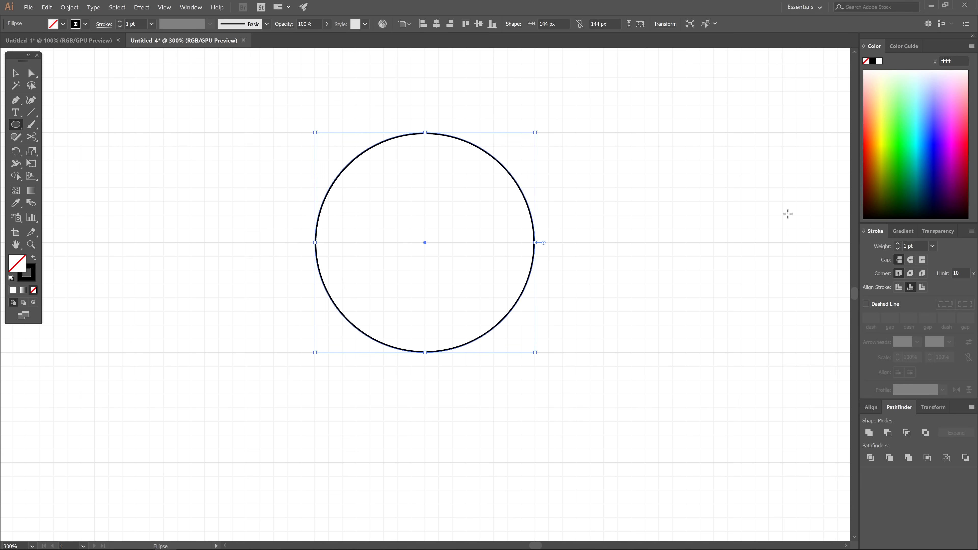
click(919, 246)
text(40)
key(Return)
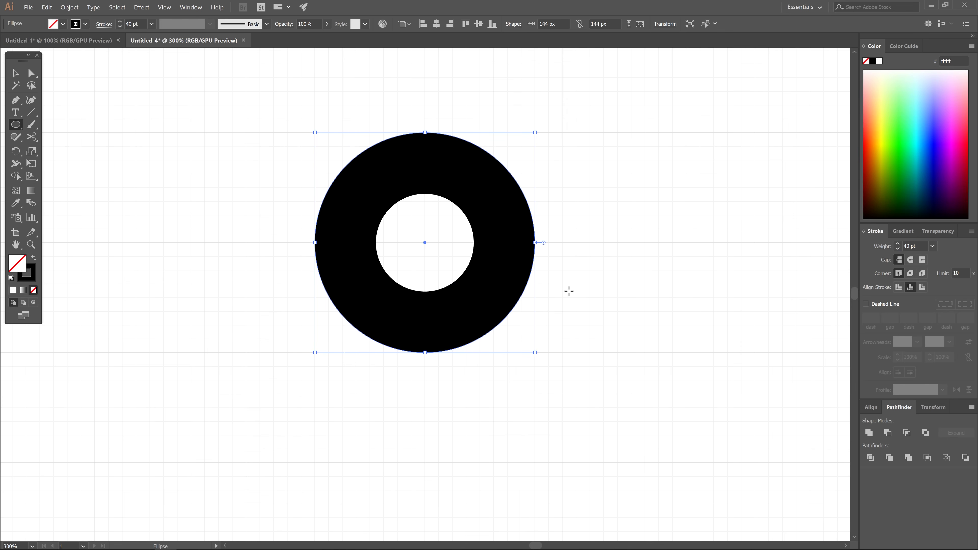
key(ctrl)
ctrl+click(492, 270)
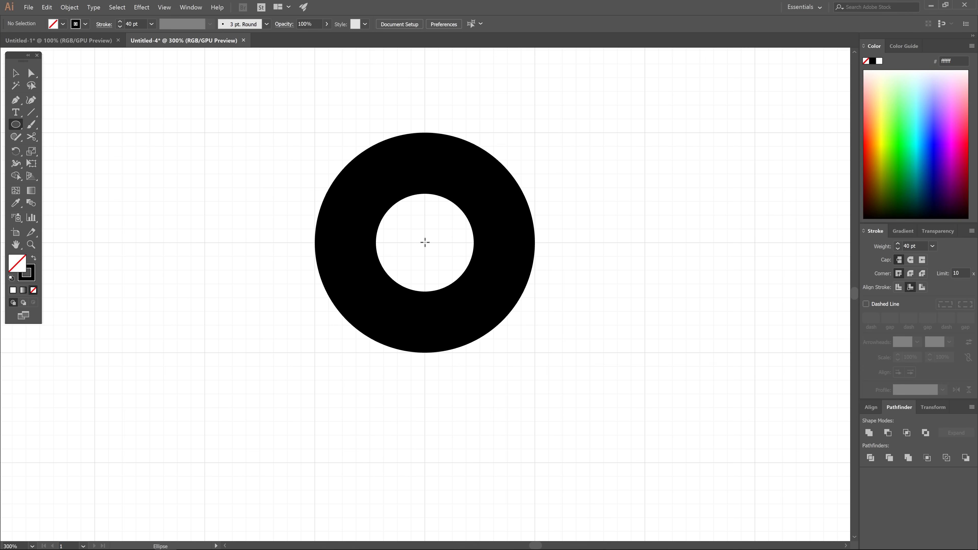
Draw four more concentric circles of 288, 432, 576 and 720 px around the same centre point
mouse_move(425, 242)
mouse_down()
mouse_move(476, 285)
mouse_move(631, 461)
mouse_move(644, 461)
mouse_move(627, 442)
mouse_move(645, 463)
mouse_move(614, 437)
mouse_move(645, 462)
mouse_up()
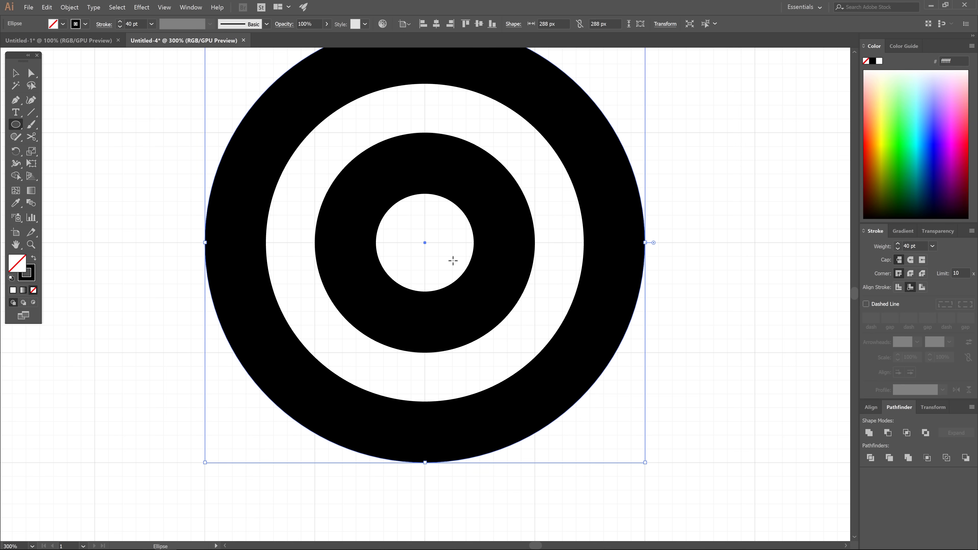
scroll(453, 261, down, 3)
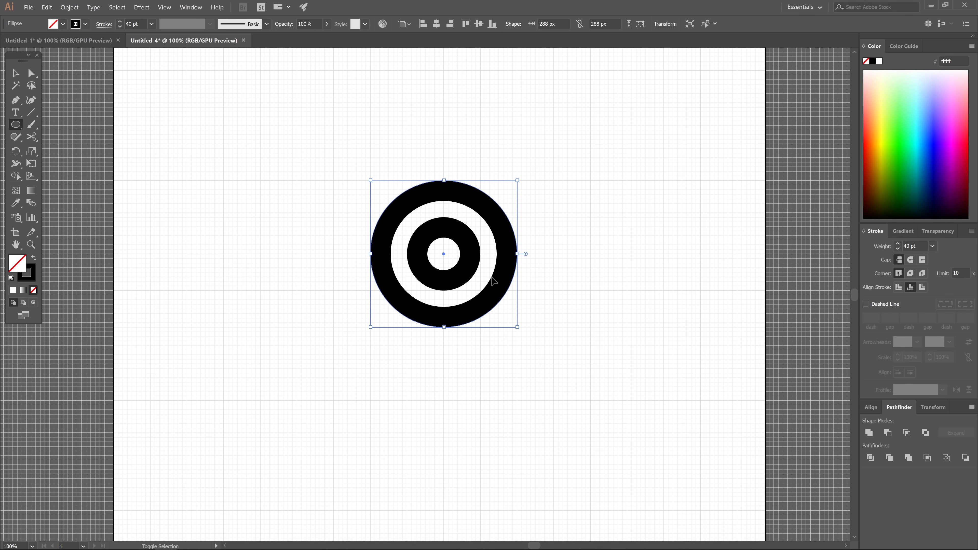
key(ctrl+shift+a)
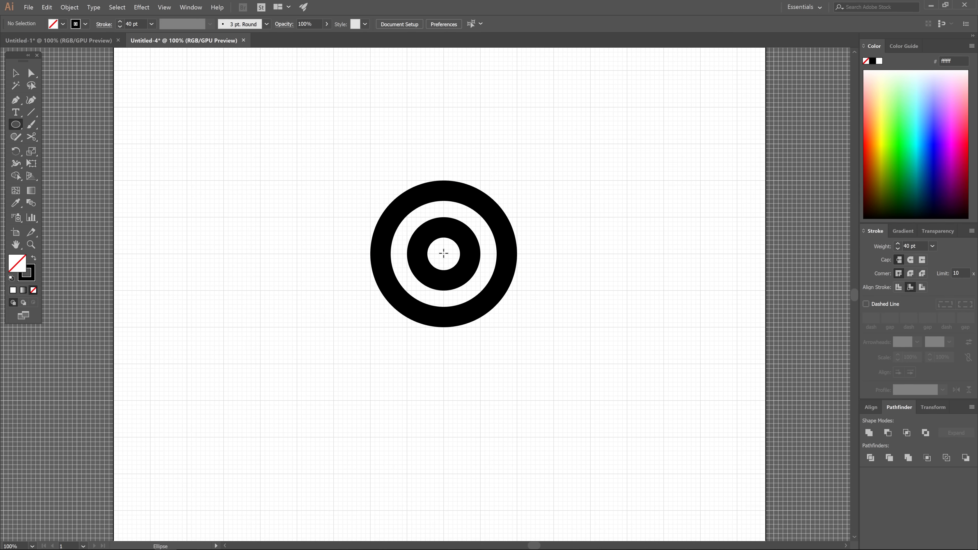
mouse_move(444, 254)
mouse_down()
mouse_move(533, 366)
mouse_move(528, 360)
mouse_up()
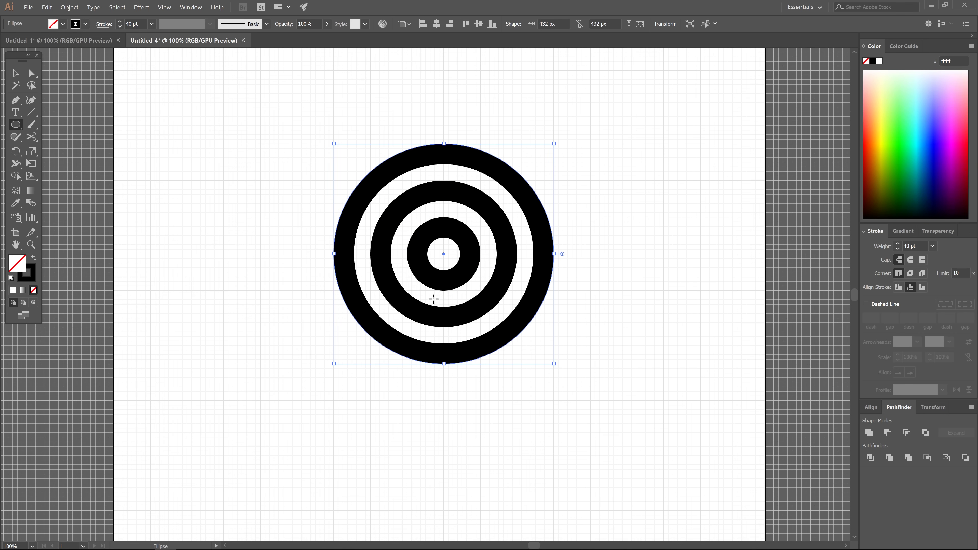
key(ctrl+shift+a)
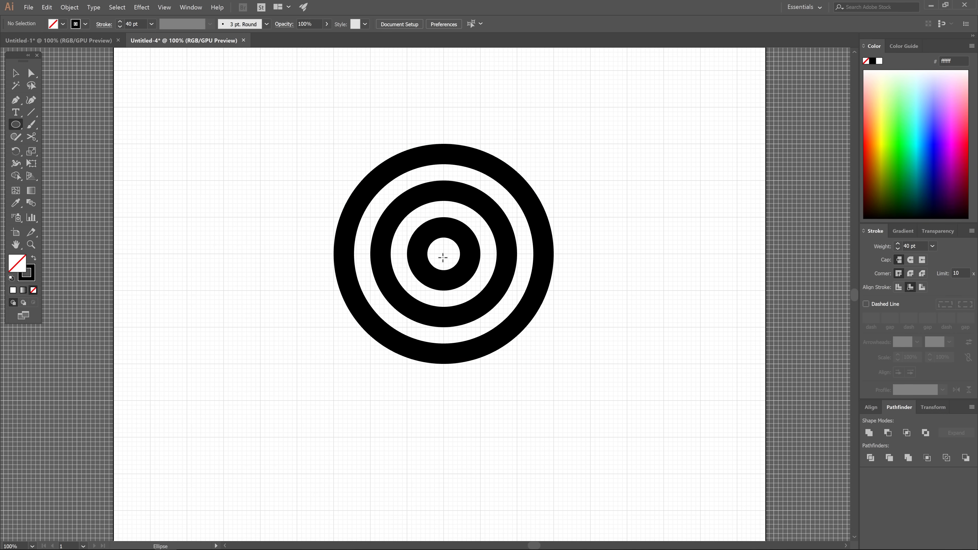
drag(444, 254, 584, 401)
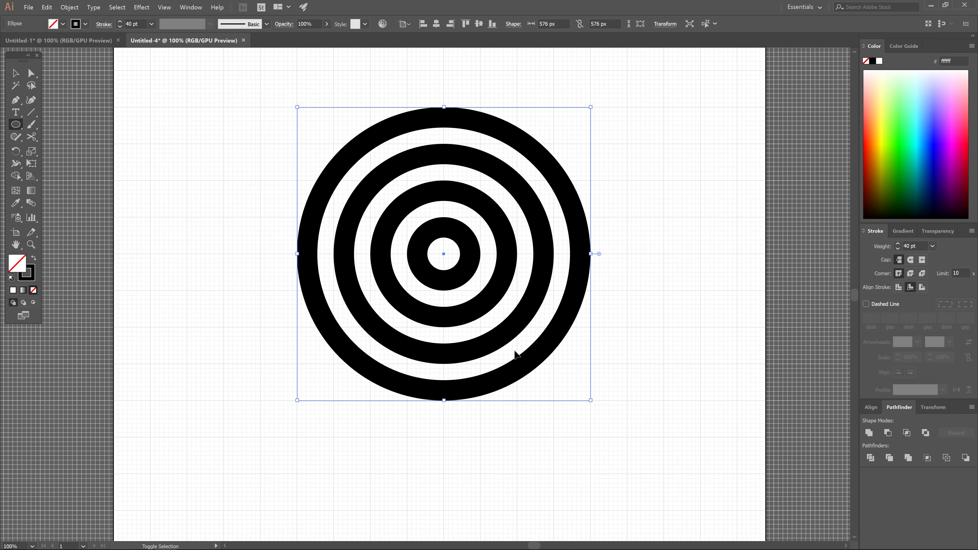
key(ctrl+shift+a)
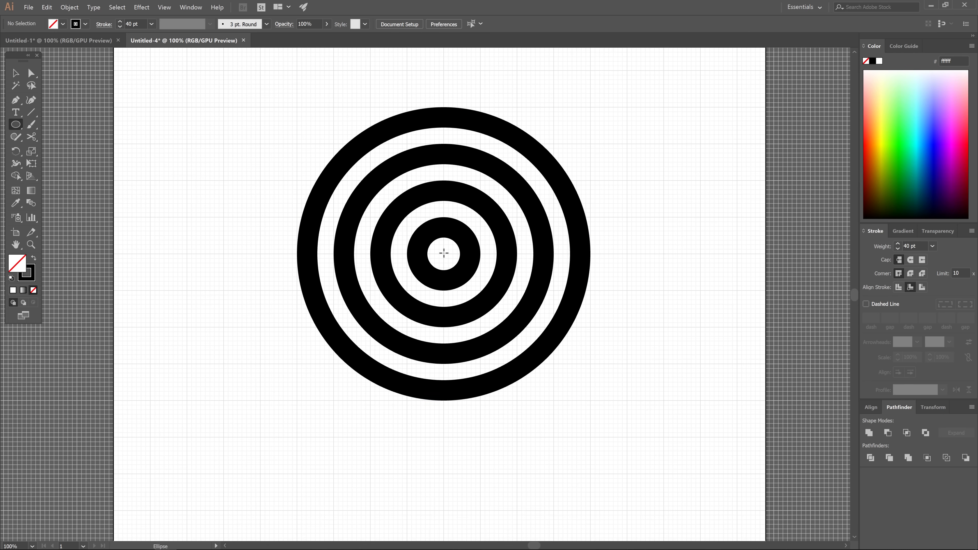
drag(444, 254, 601, 435)
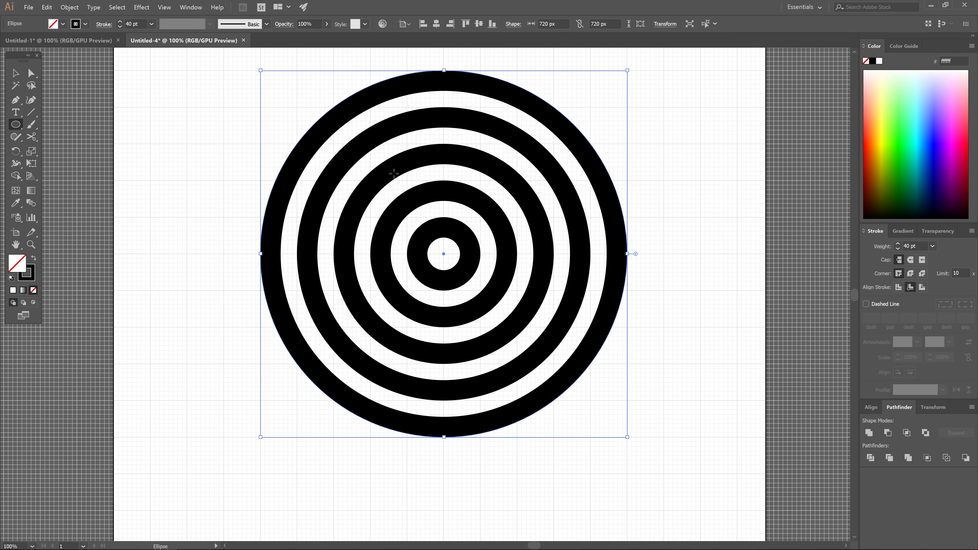
Hide the grid and turn off snapping to it
key(ctrl+minus)
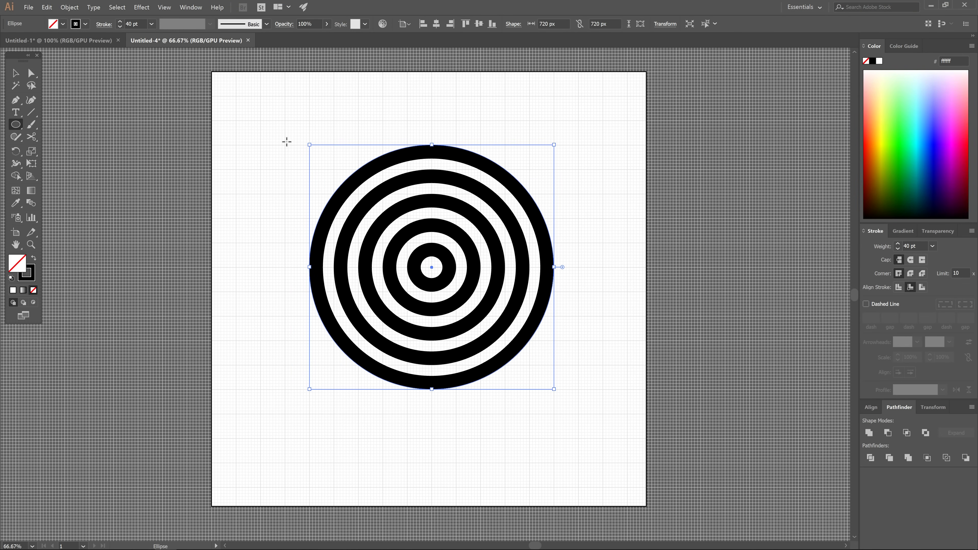
click(164, 7)
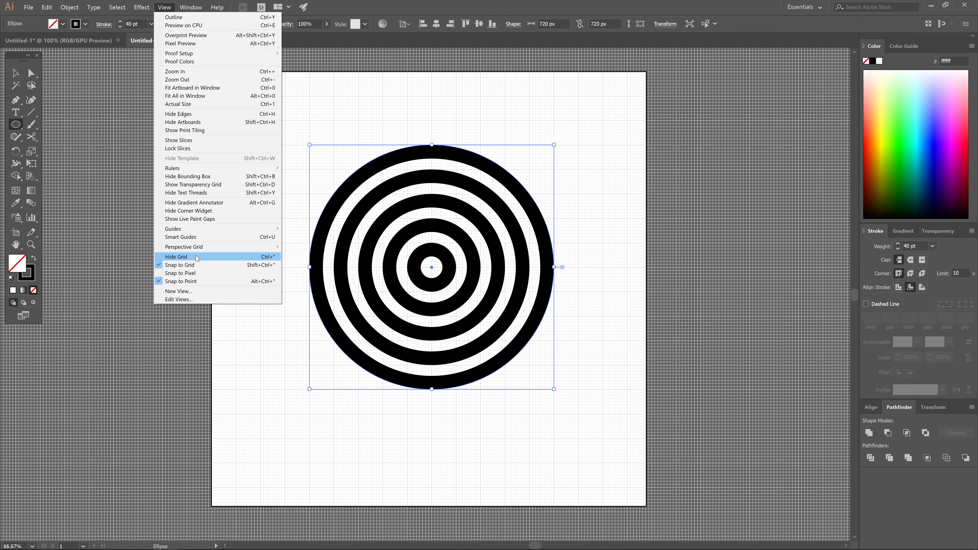
click(197, 257)
click(164, 7)
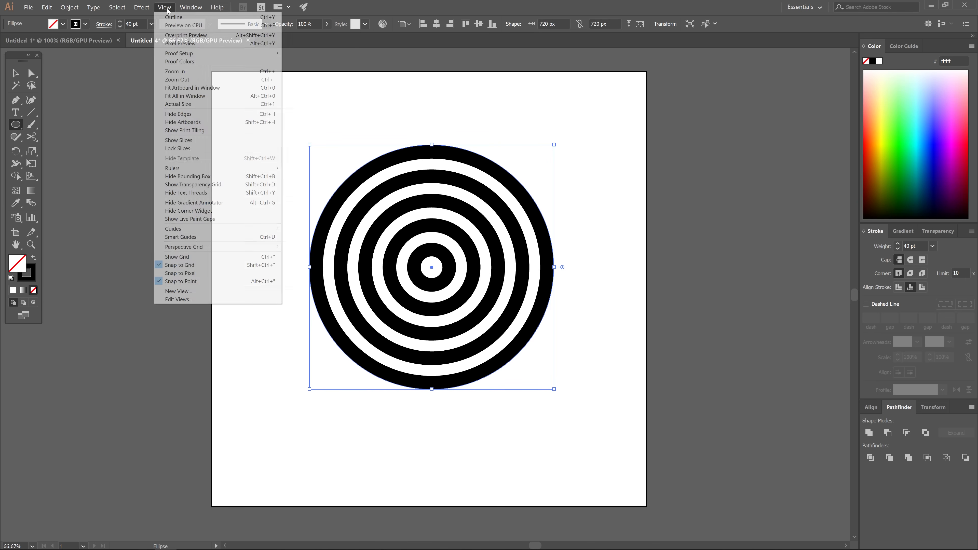
click(192, 267)
Select all five concentric circles and convert their strokes to filled shapes with Outline Stroke
click(15, 73)
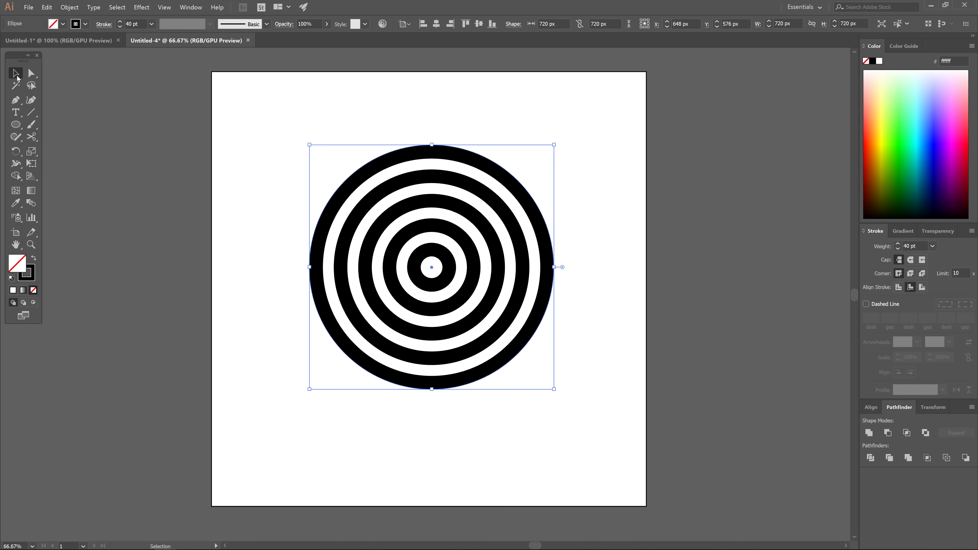
drag(629, 434, 248, 110)
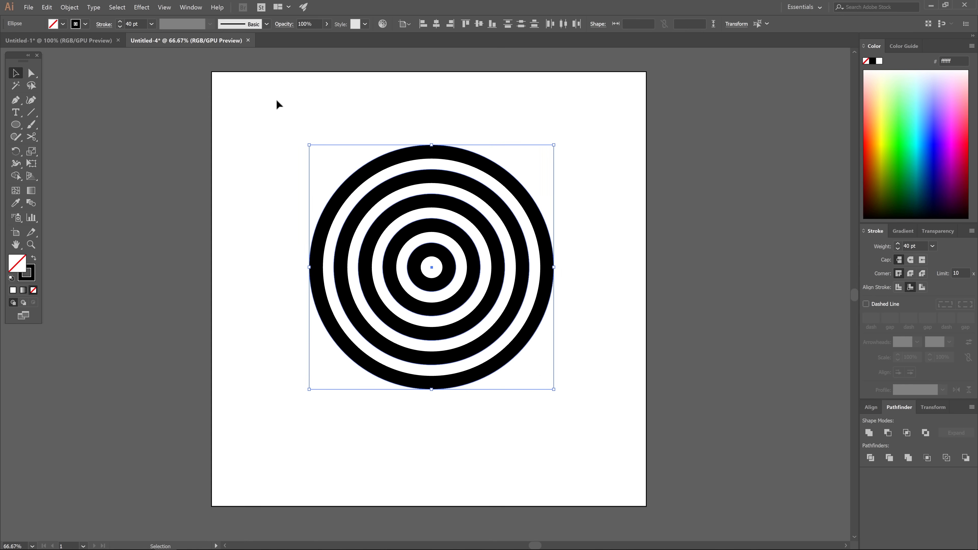
click(74, 8)
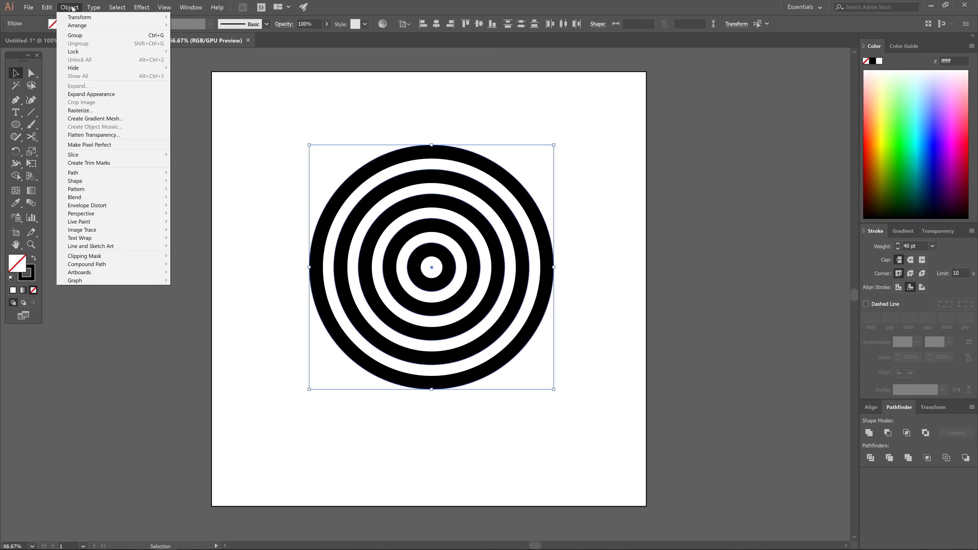
mouse_move(106, 172)
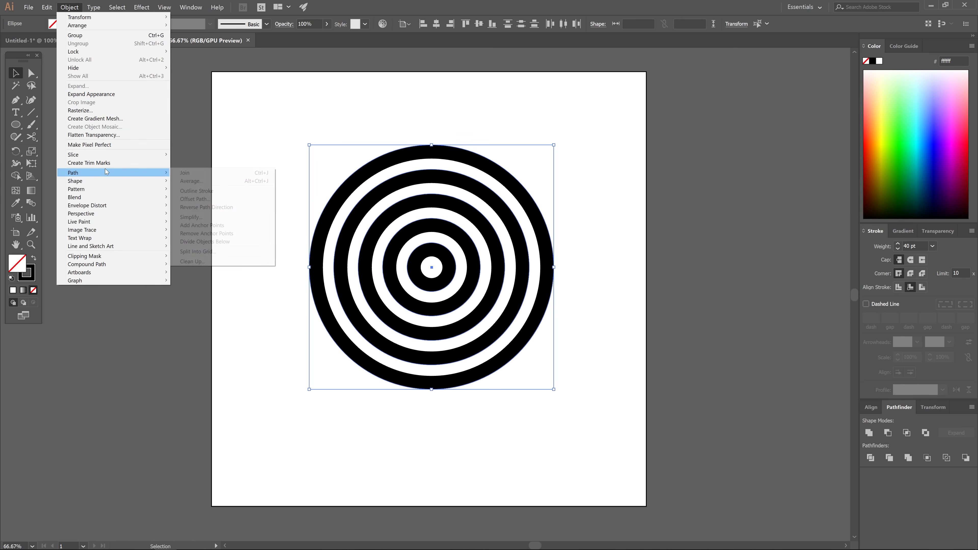
click(210, 193)
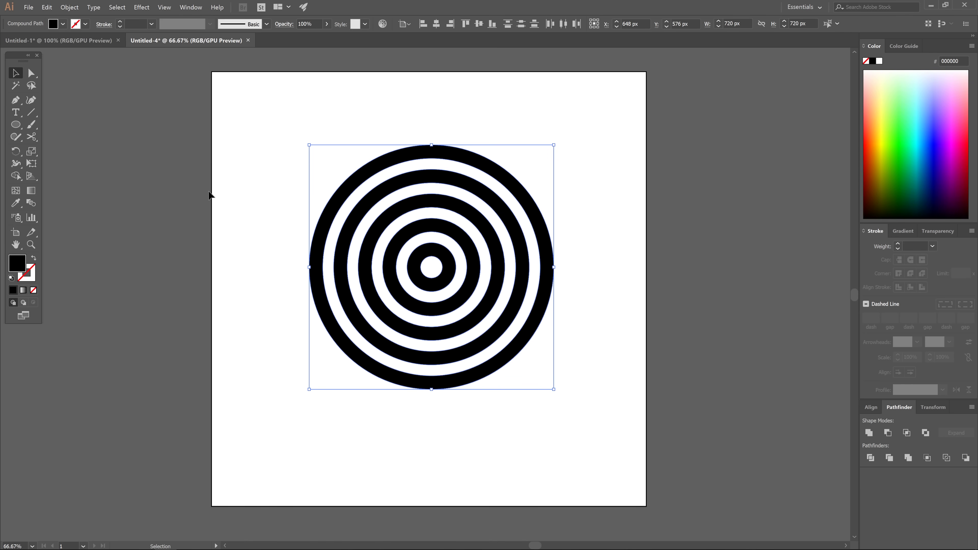
Draw a horizontal black bar about 646 px long, set its height to 40 px and move it below the rings on their right side
click(16, 125)
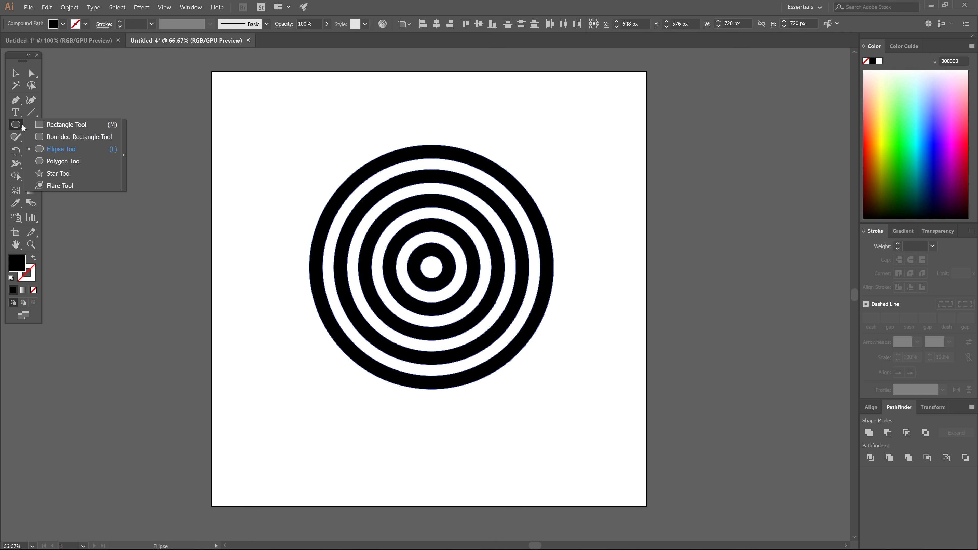
click(64, 127)
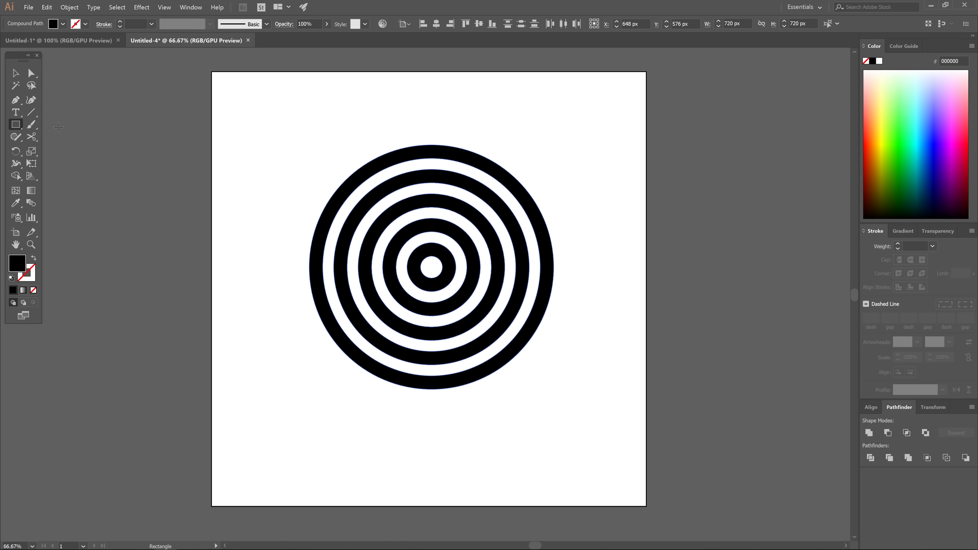
drag(557, 147, 777, 160)
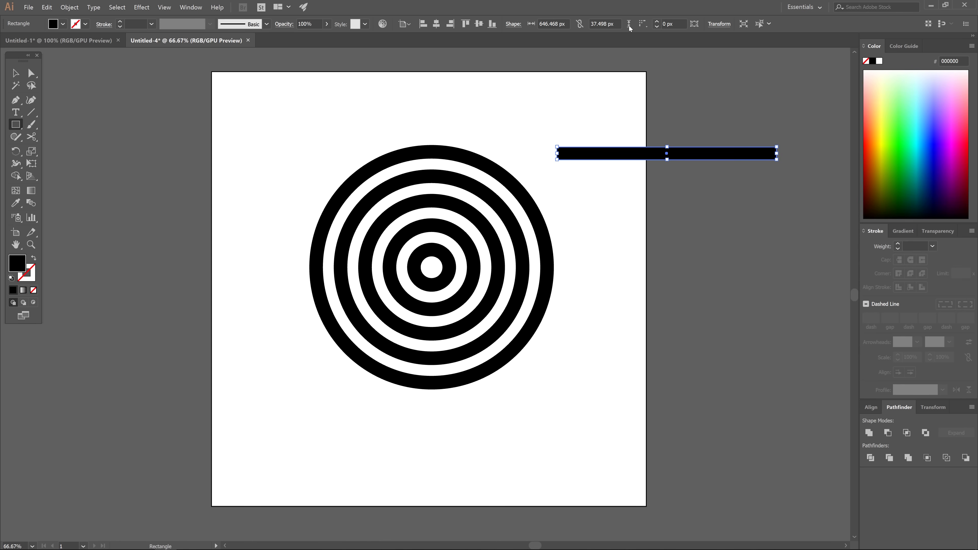
double_click(600, 24)
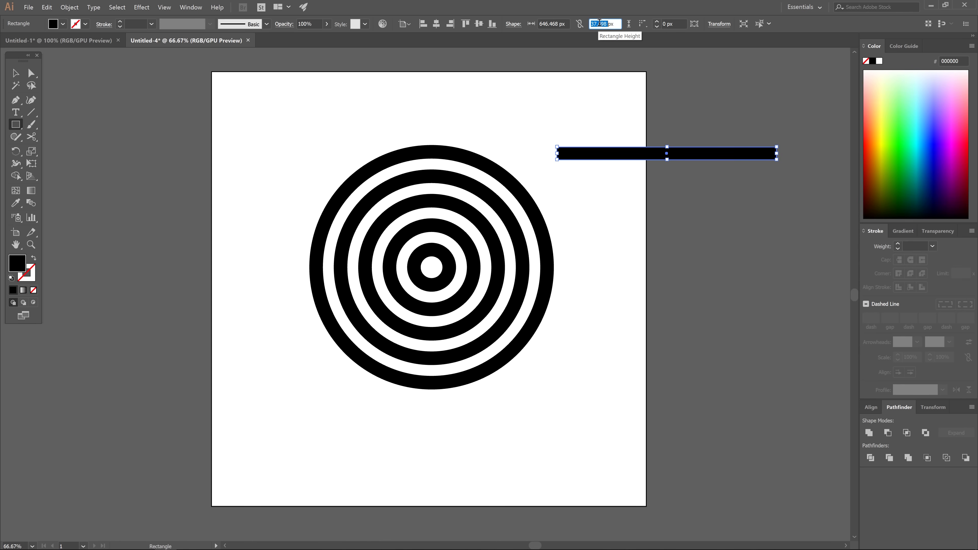
text(40)
key(Return)
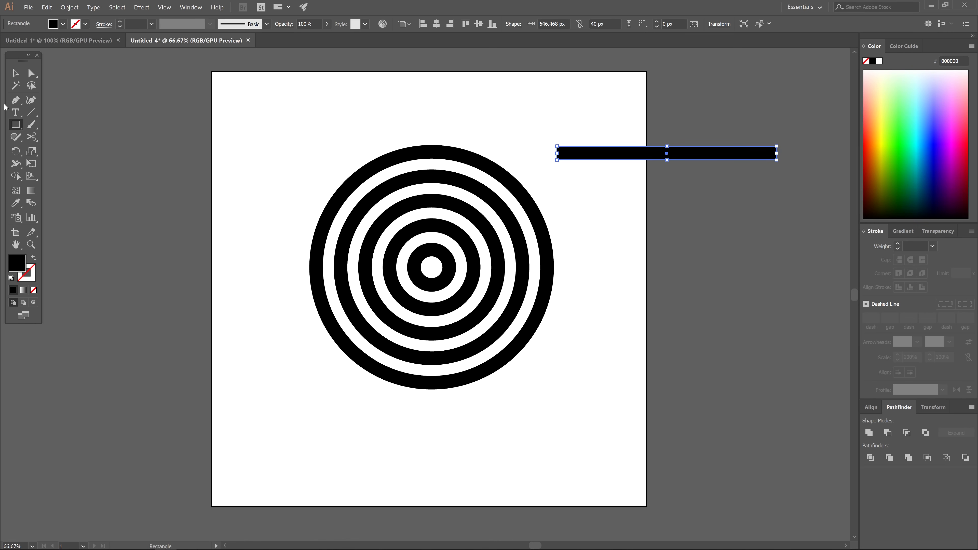
click(16, 73)
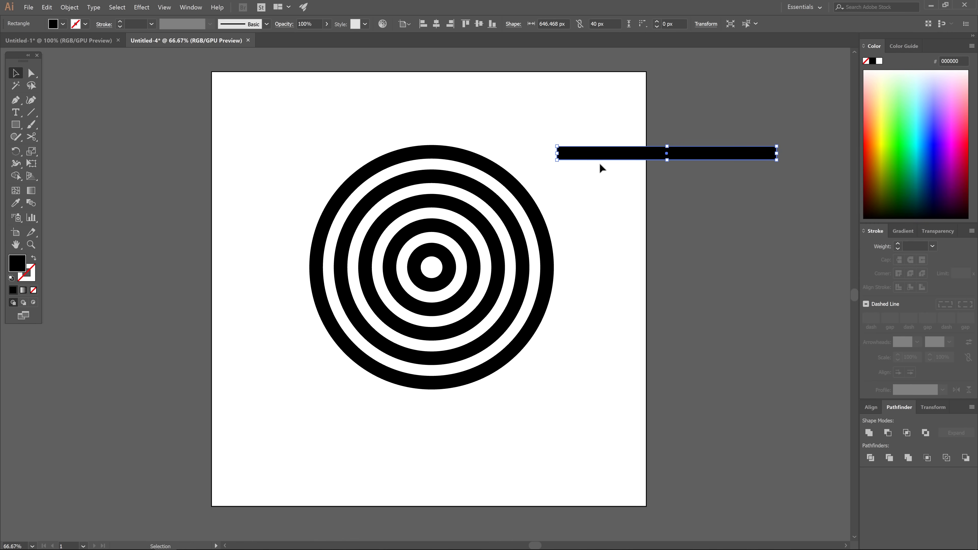
drag(600, 153, 557, 407)
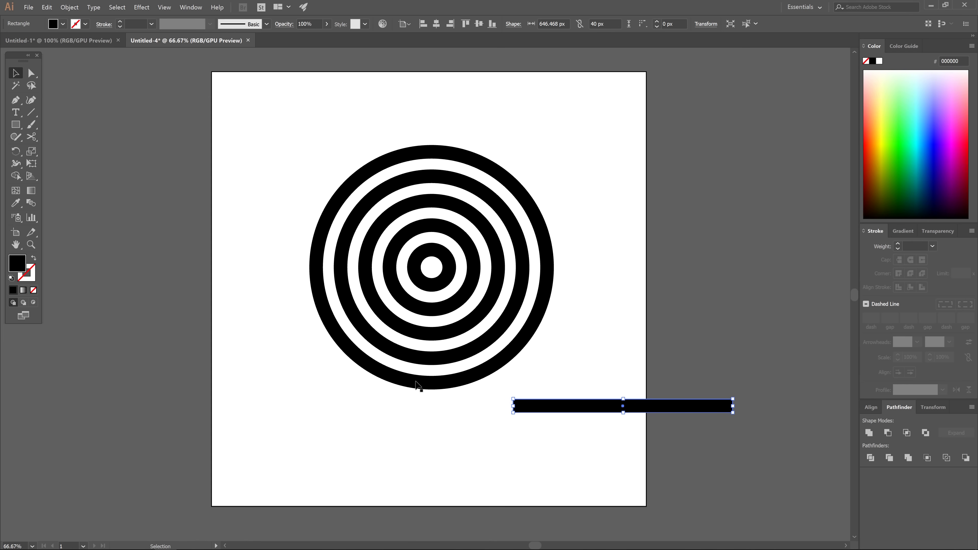
Examine the bottom anchor points of the concentric rings, then clear the selection
click(444, 387)
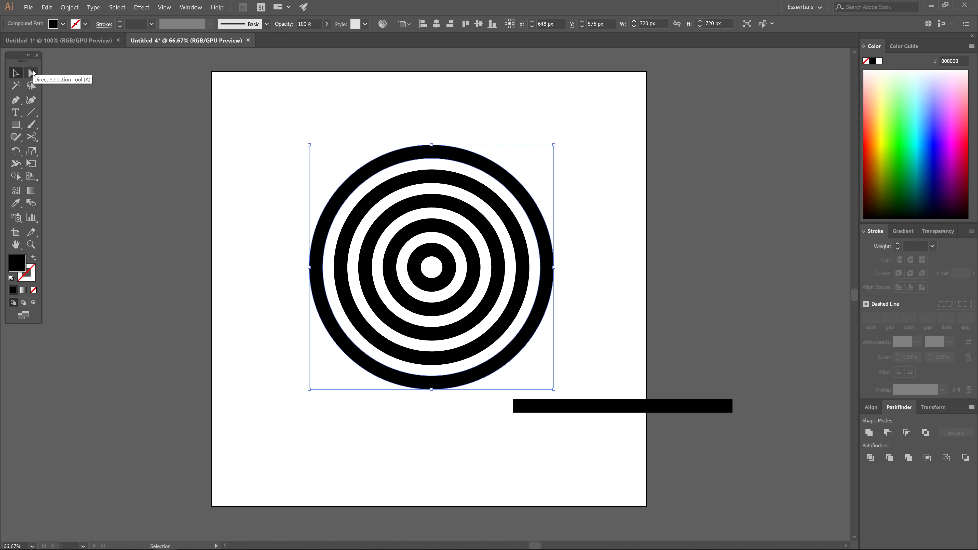
click(36, 76)
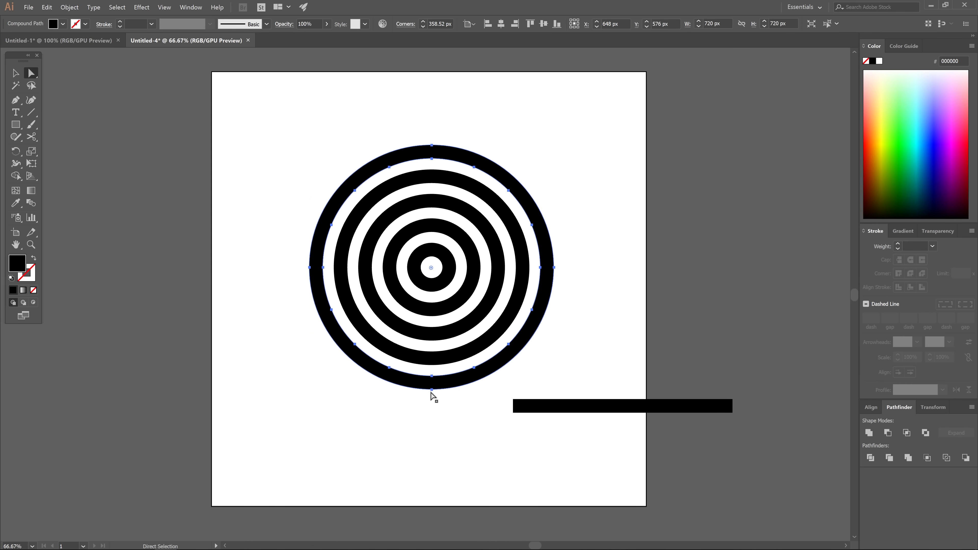
click(432, 364)
click(432, 327)
click(432, 316)
click(432, 291)
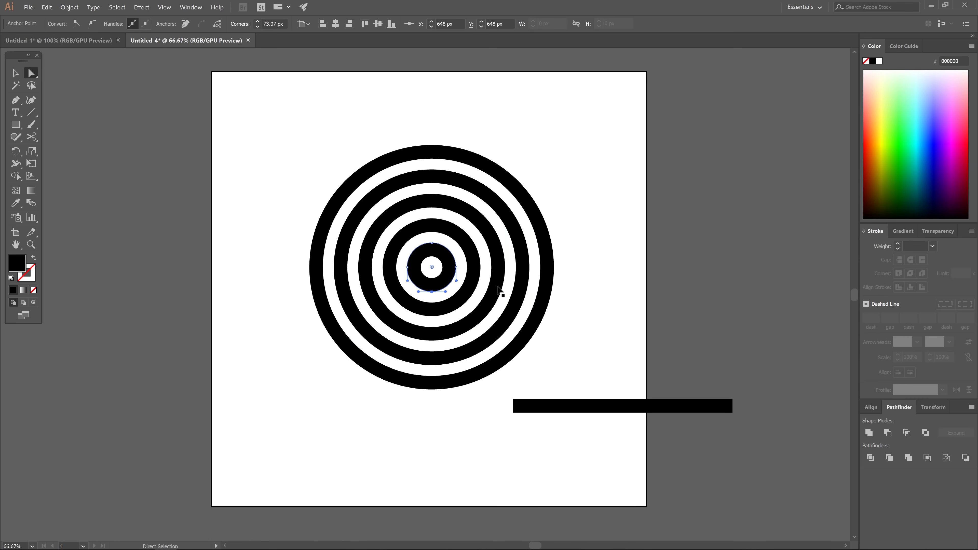
key(ctrl+shift+a)
key(v)
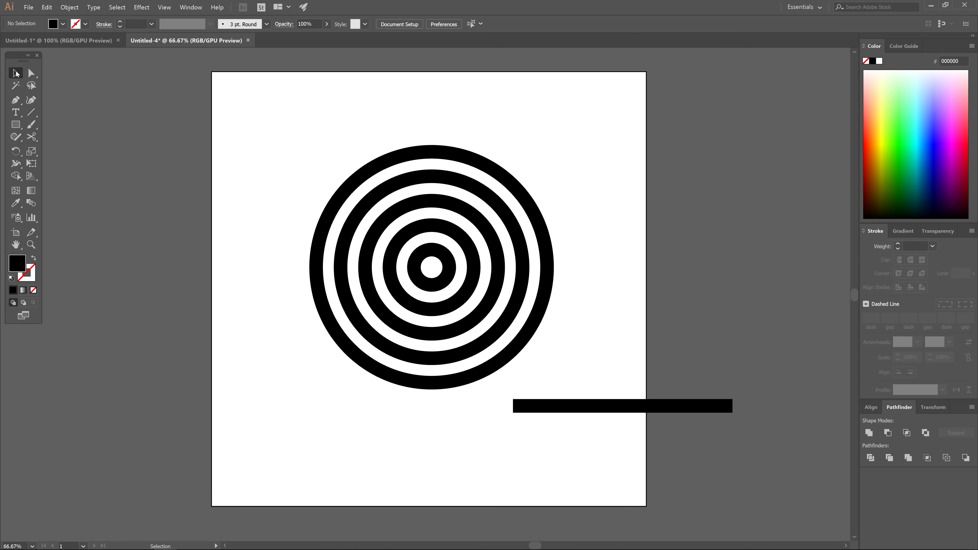
Snap the bar's left end to the outermost ring's bottom anchor points and shorten the bar to about 493 px
click(565, 410)
key(ctrl+z)
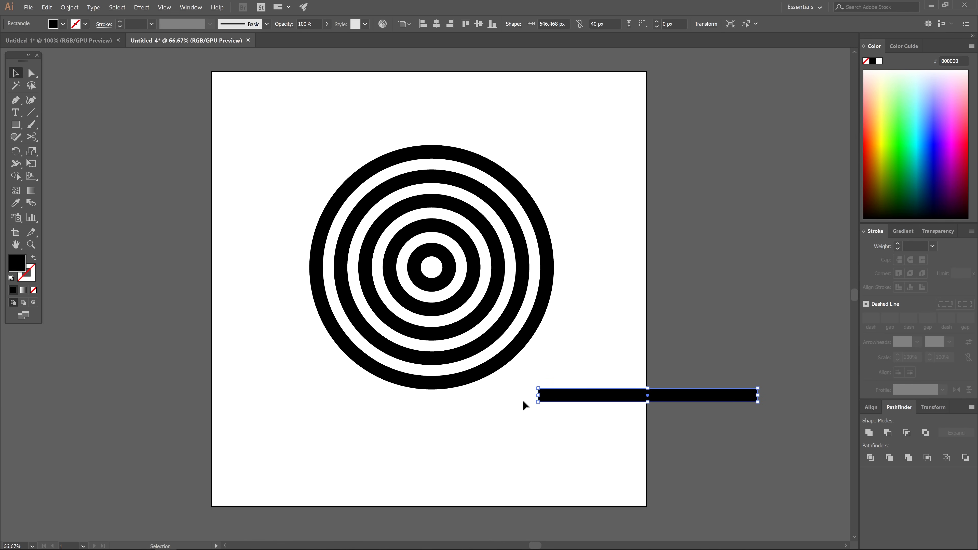
scroll(494, 384, up, 1)
key(a)
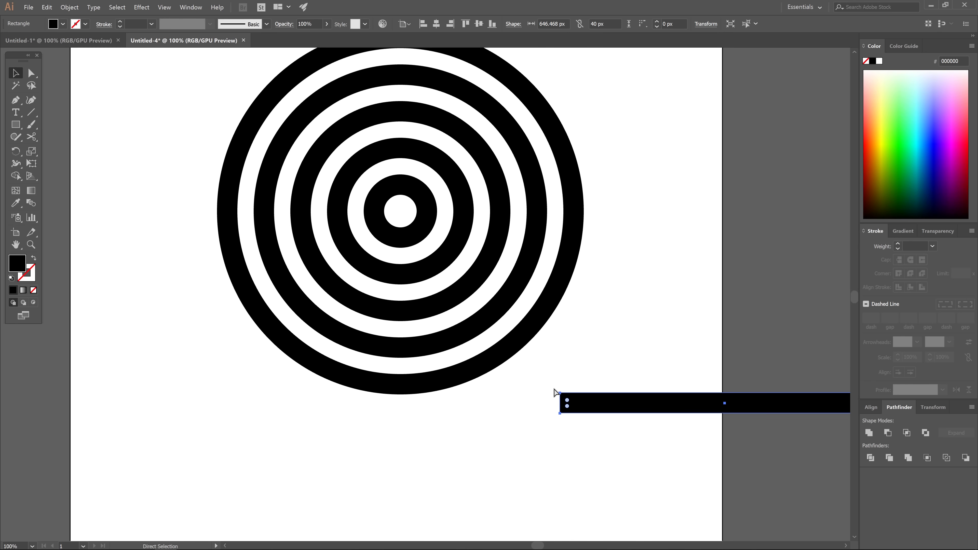
drag(561, 394, 402, 378)
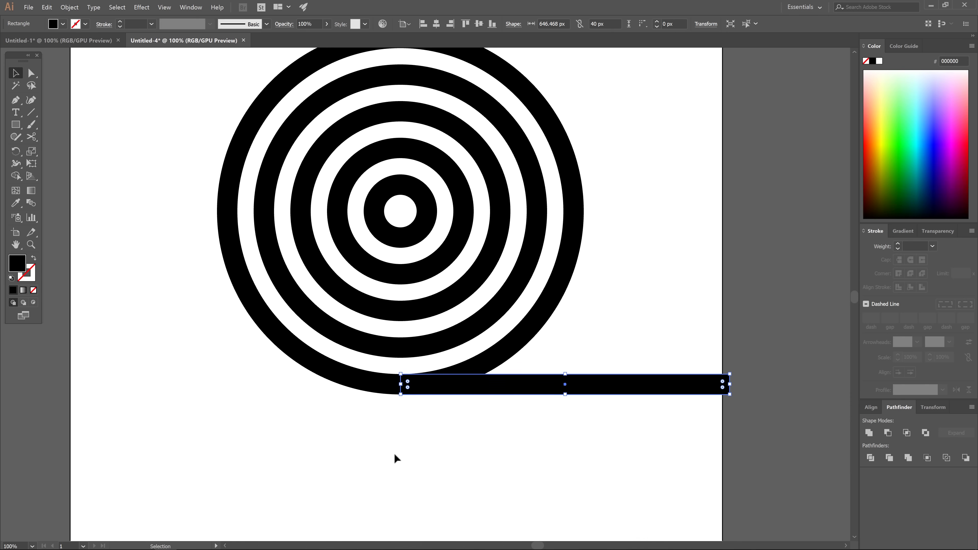
drag(731, 386, 639, 384)
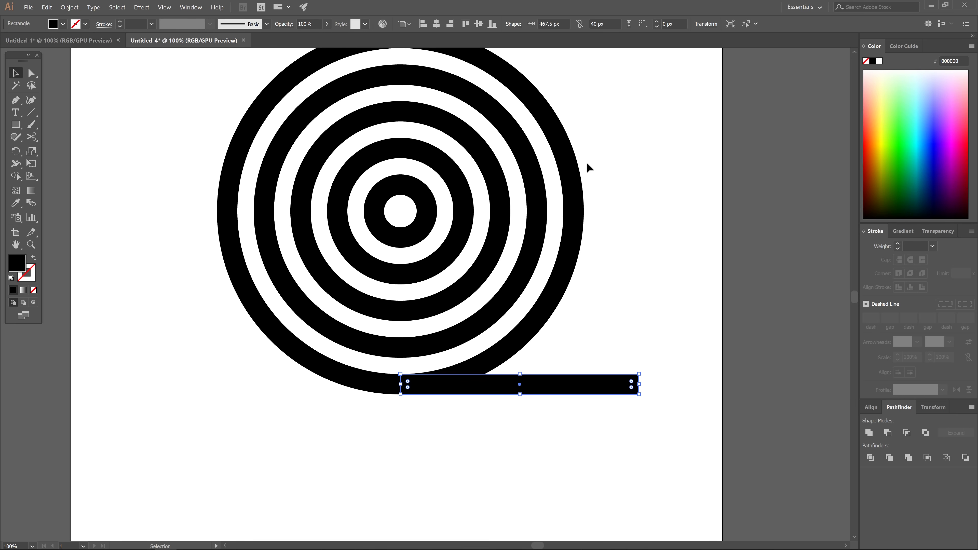
drag(641, 384, 652, 384)
Duplicate the bar four times, snapping each copy's left end to the bottom anchor points of the four inner rings
drag(506, 388, 711, 308)
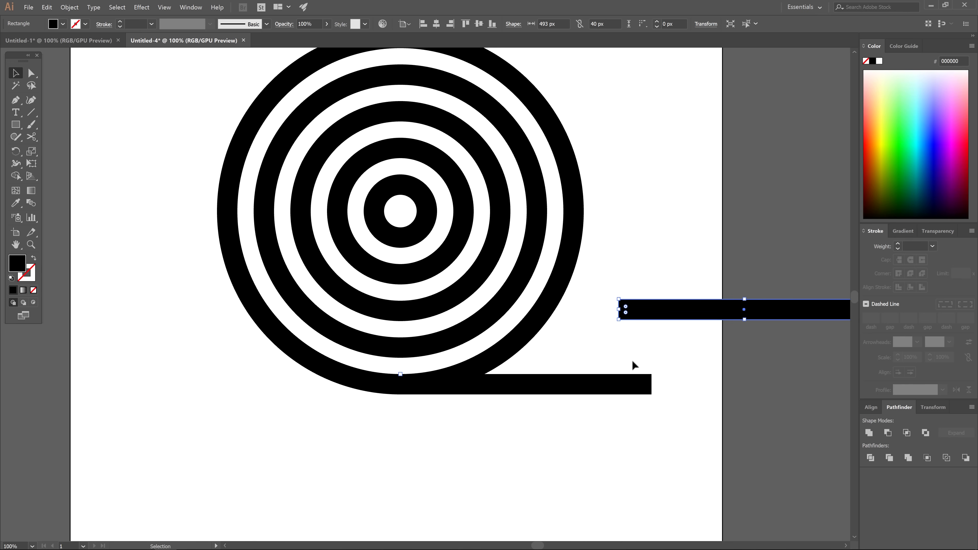
key(a)
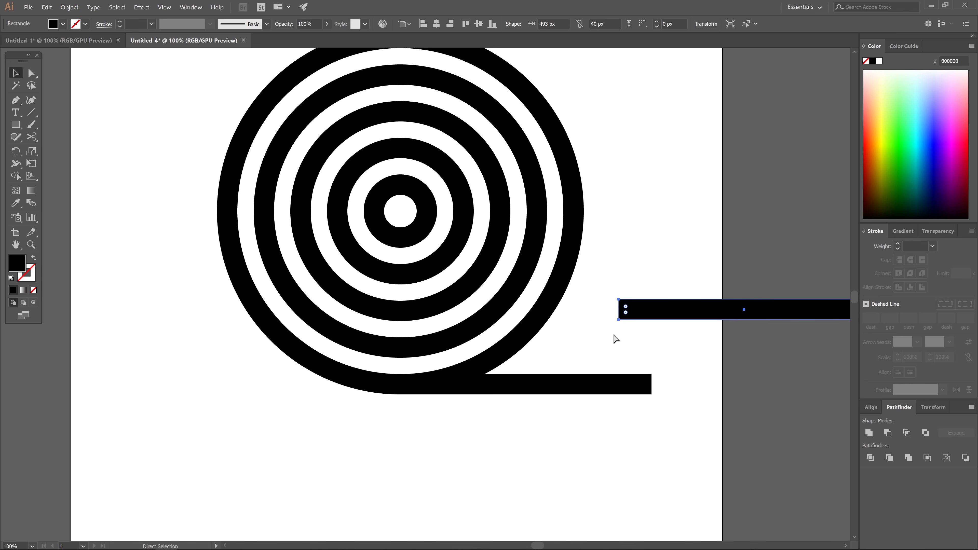
drag(619, 321, 400, 361)
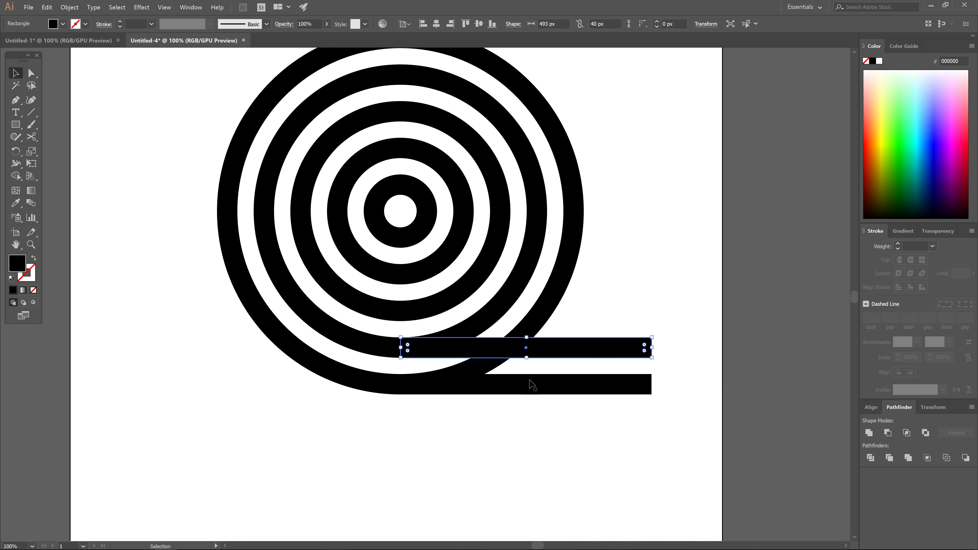
drag(585, 337, 784, 292)
key(a)
drag(627, 291, 400, 322)
key(ctrl+z)
key(ctrl+z)
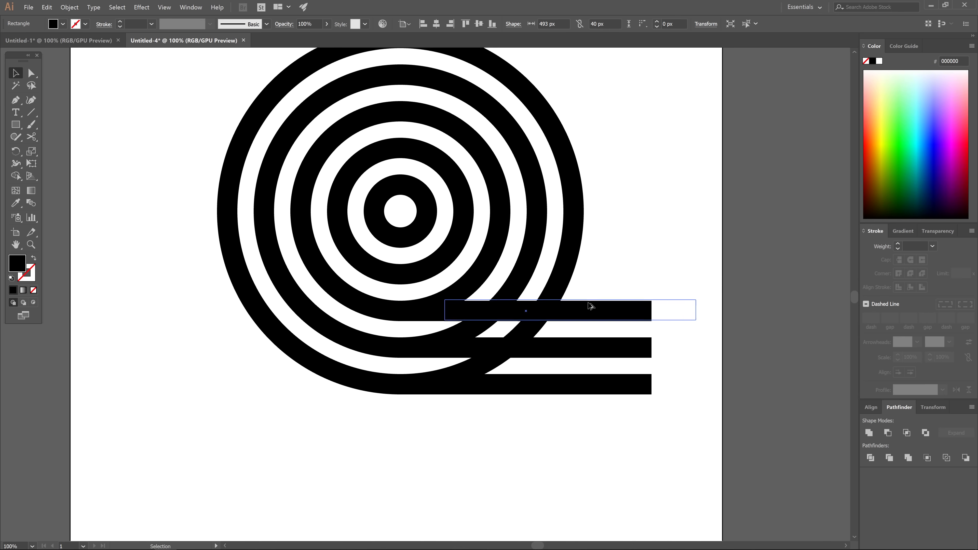
drag(624, 273, 402, 249)
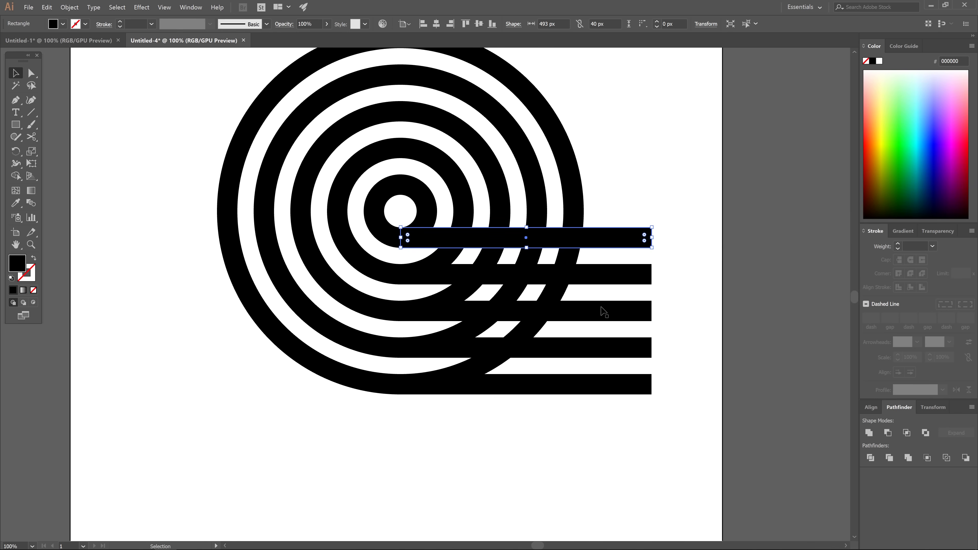
drag(627, 195, 598, 245)
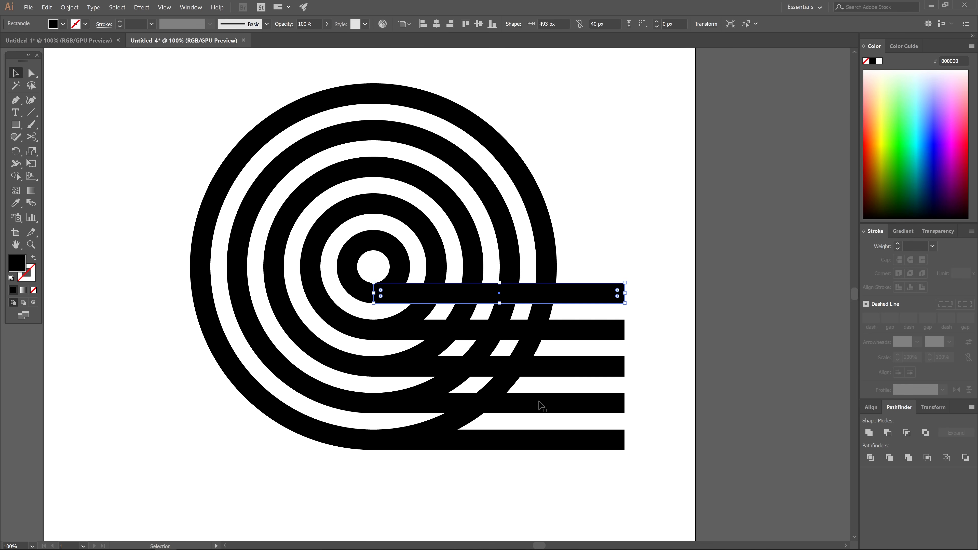
Select all rings and bars and use the Shape Builder tool to remove the ring segments crossing the gap between the top two bars
drag(725, 485, 109, 113)
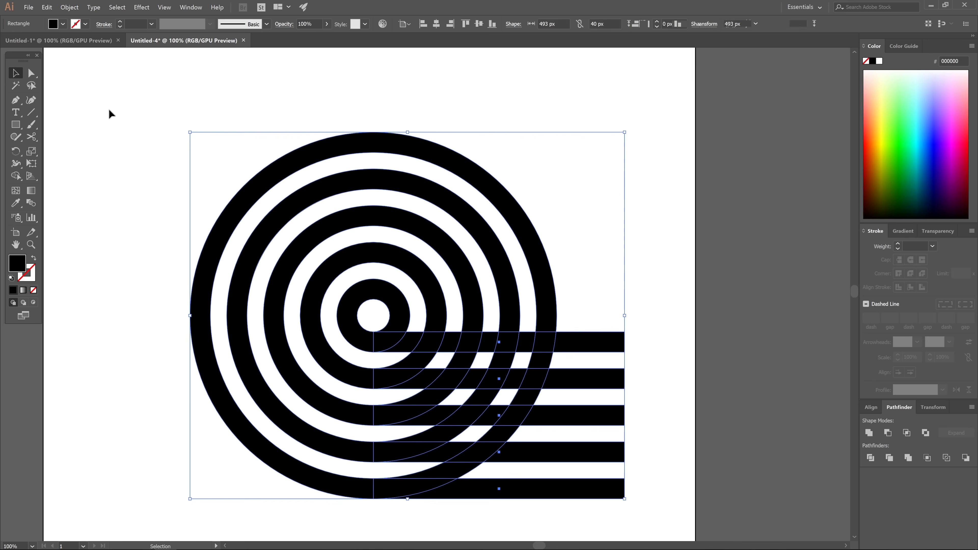
scroll(518, 275, down, 2)
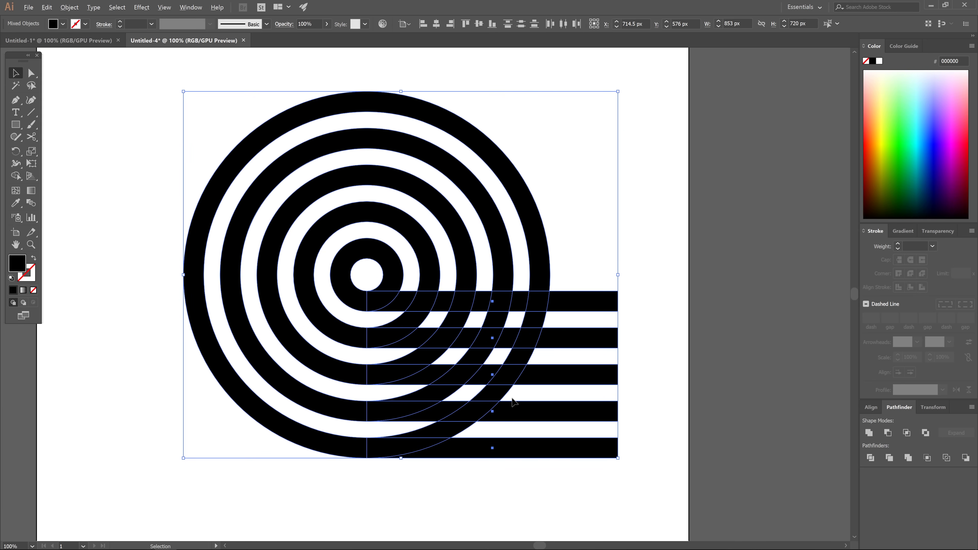
scroll(518, 404, up, 2)
drag(498, 334, 601, 350)
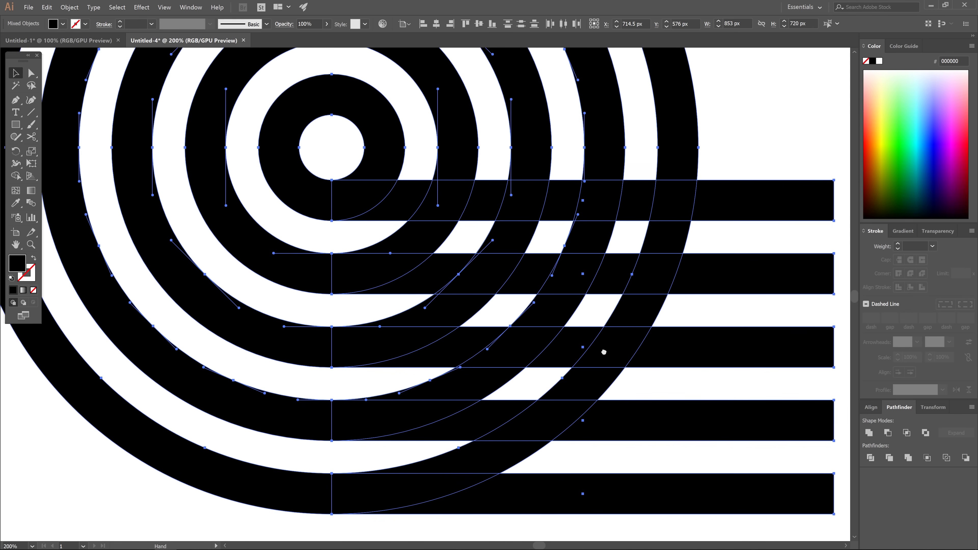
drag(454, 192, 547, 289)
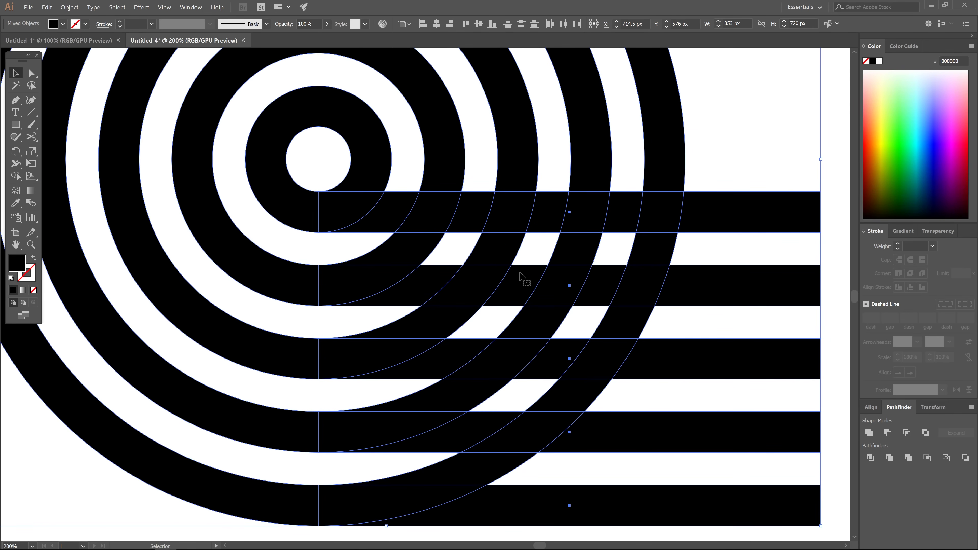
drag(727, 149, 628, 120)
drag(609, 329, 613, 283)
drag(570, 225, 579, 243)
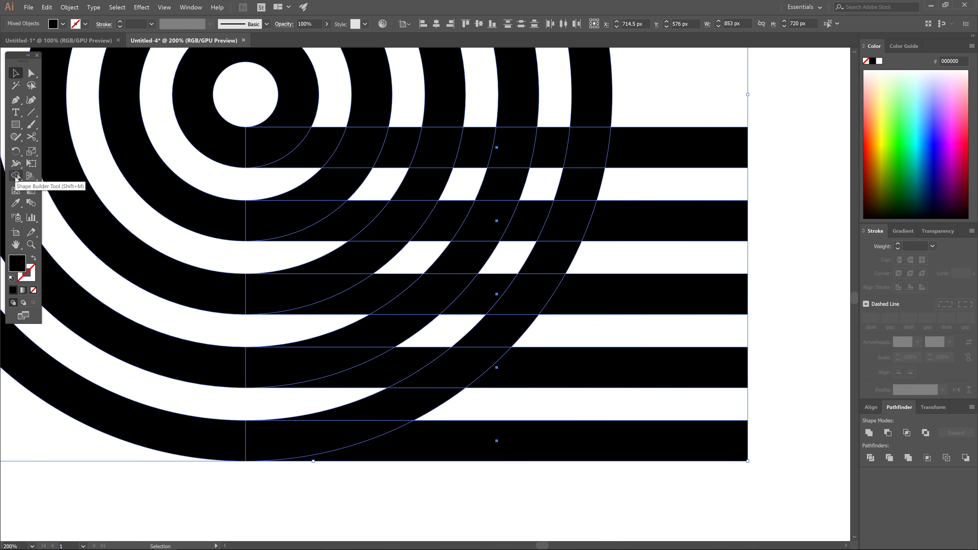
click(15, 177)
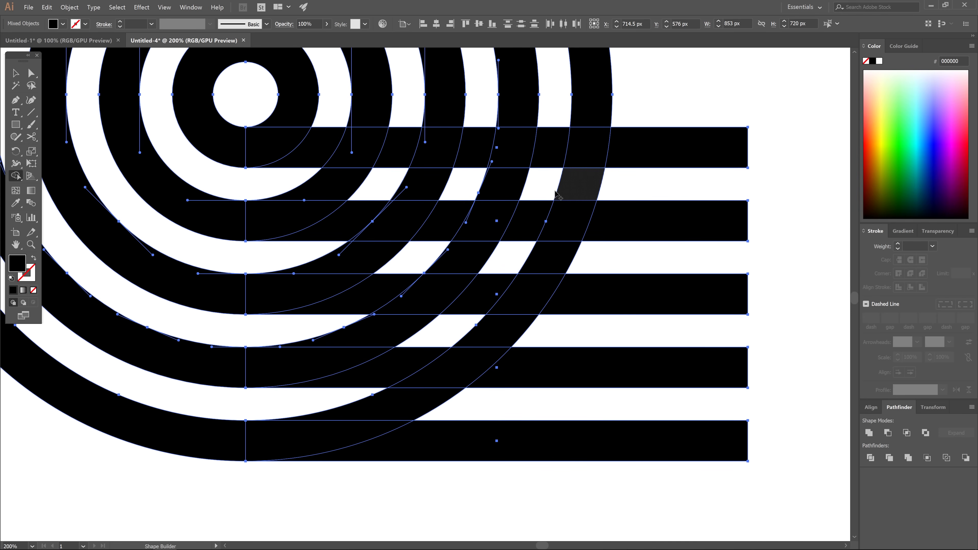
key(alt)
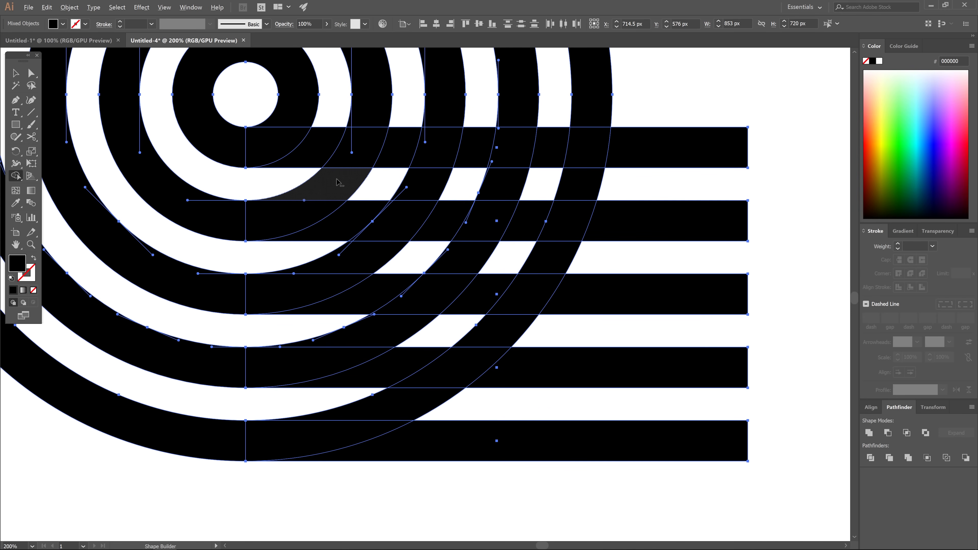
drag(338, 183, 426, 186)
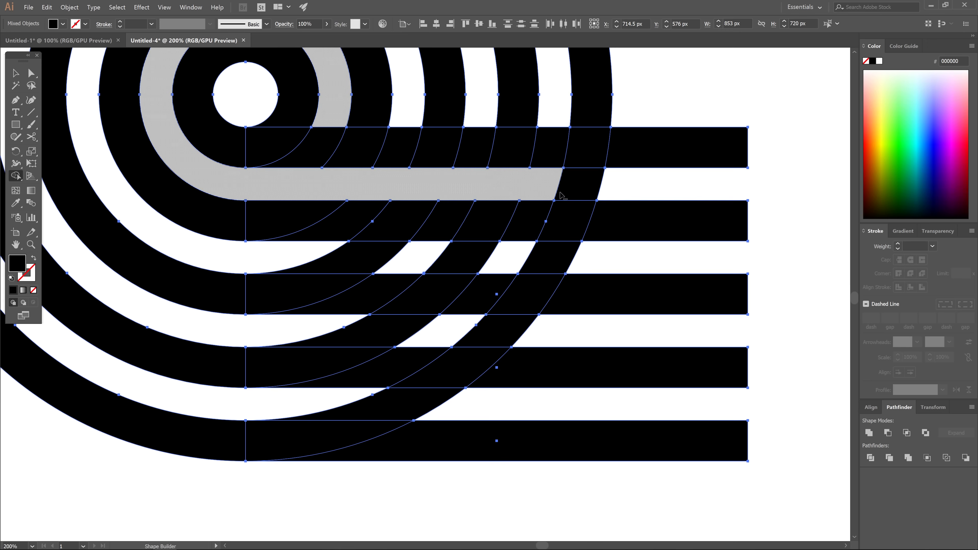
alt+click(562, 195)
Remove the ring segments crossing the three lower gaps between the bars with the Shape Builder tool
alt+click(550, 258)
alt+click(458, 258)
alt+click(376, 253)
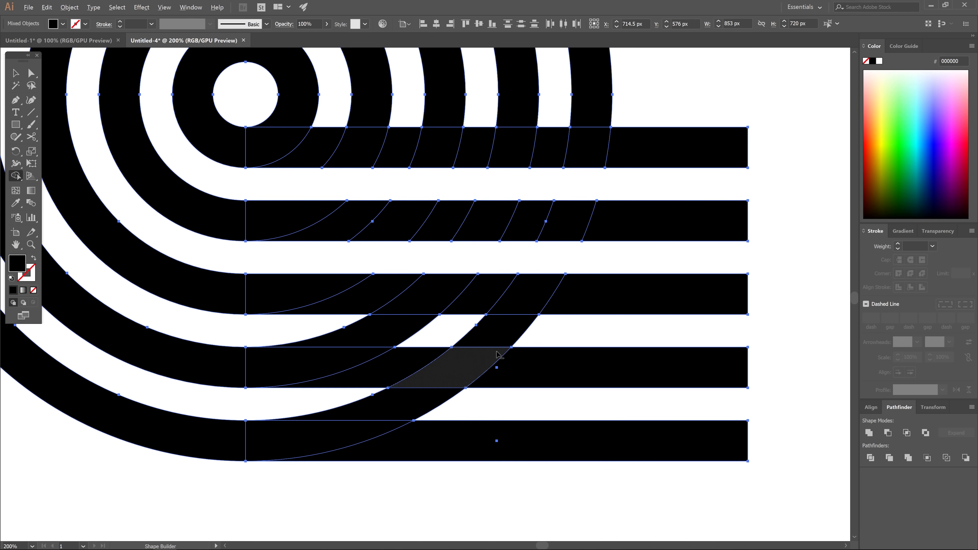
alt+click(507, 333)
alt+click(415, 331)
alt+click(418, 409)
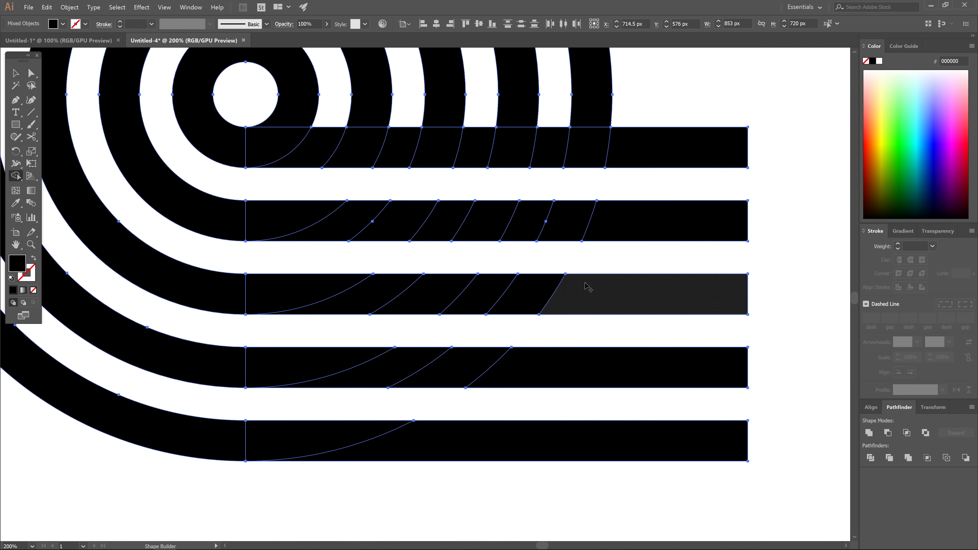
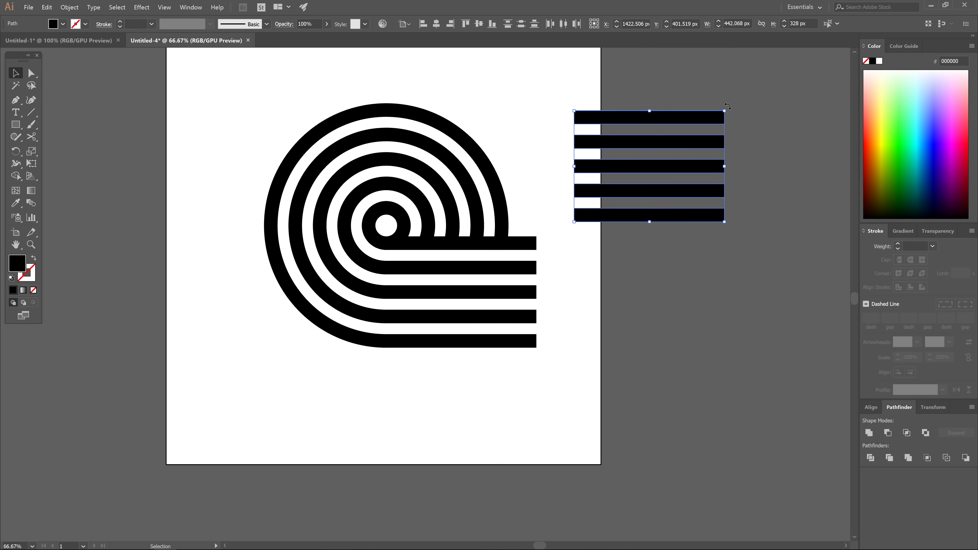
Rotate the copied set of five bars 90° to vertical, shift it slightly toward the rings and select its leftmost bar
drag(728, 106, 706, 231)
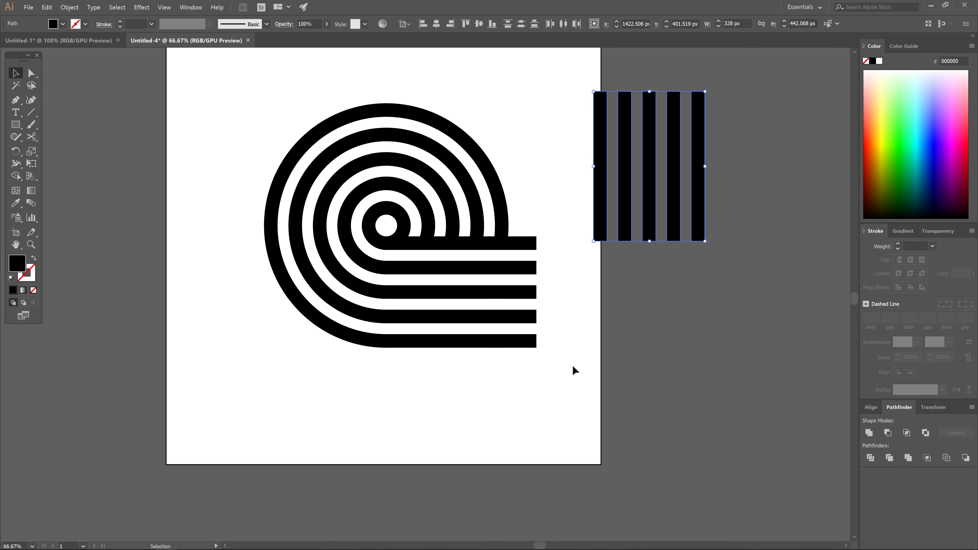
drag(630, 143, 613, 138)
click(744, 147)
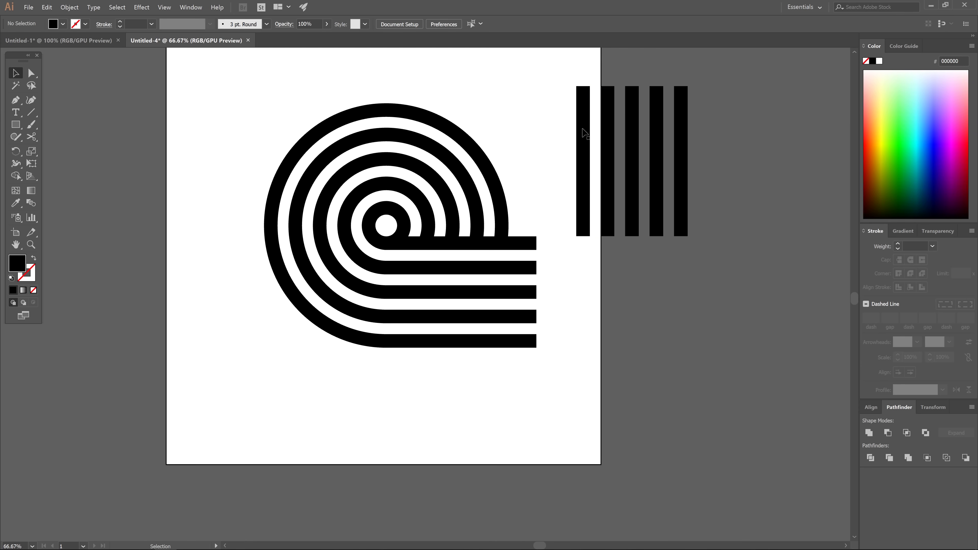
click(586, 112)
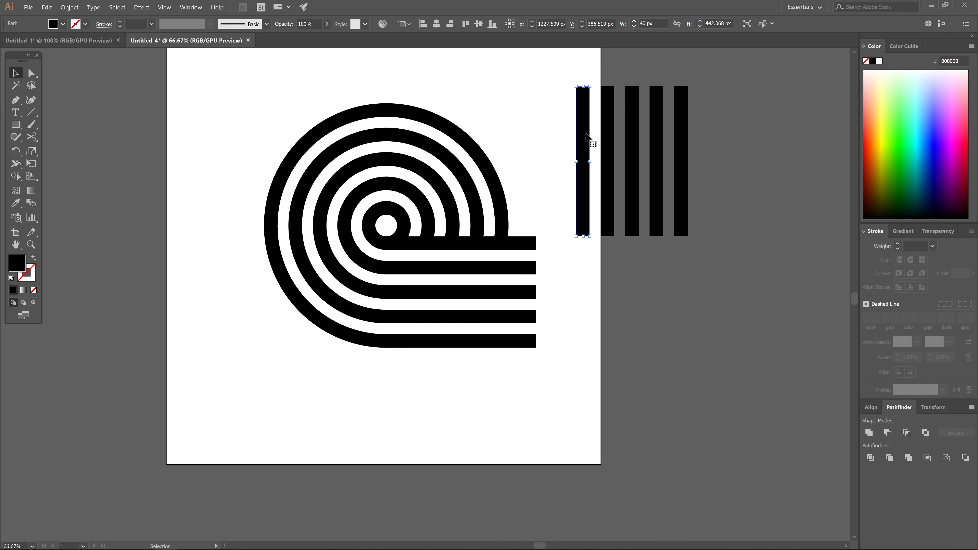
Move the five vertical bars one by one onto the rings, snapping each top end to the right-hand anchor points of its matching ring
key(a)
drag(575, 88, 399, 230)
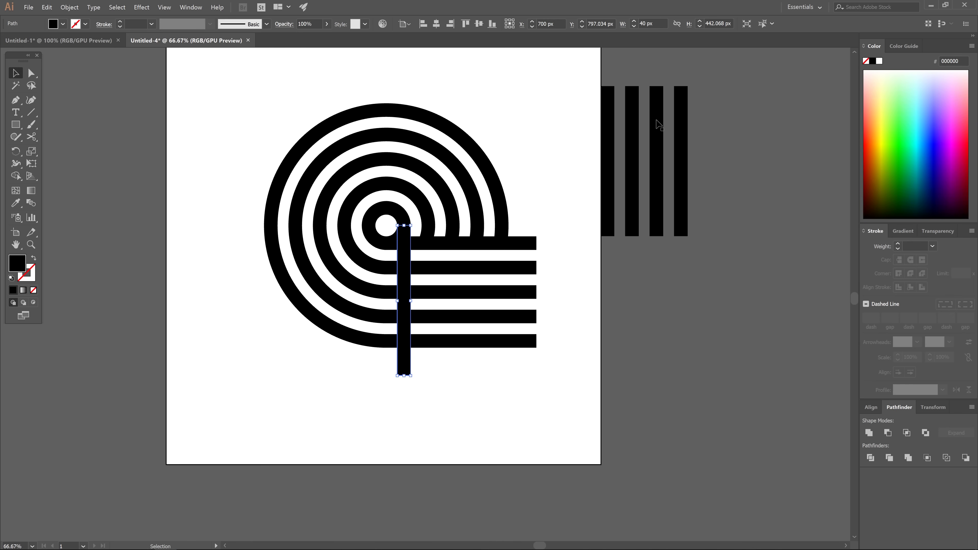
click(603, 95)
drag(603, 93, 426, 232)
key(ctrl+z)
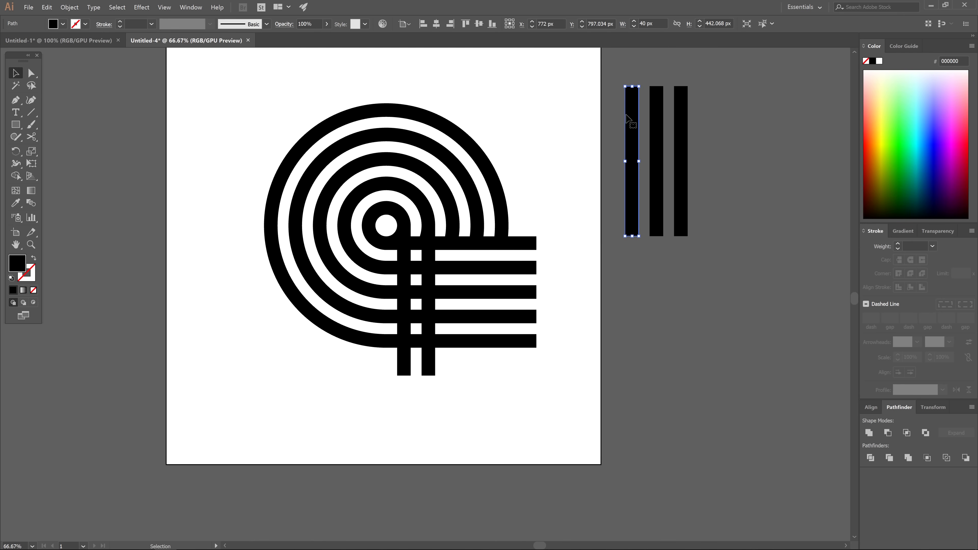
drag(627, 90, 448, 227)
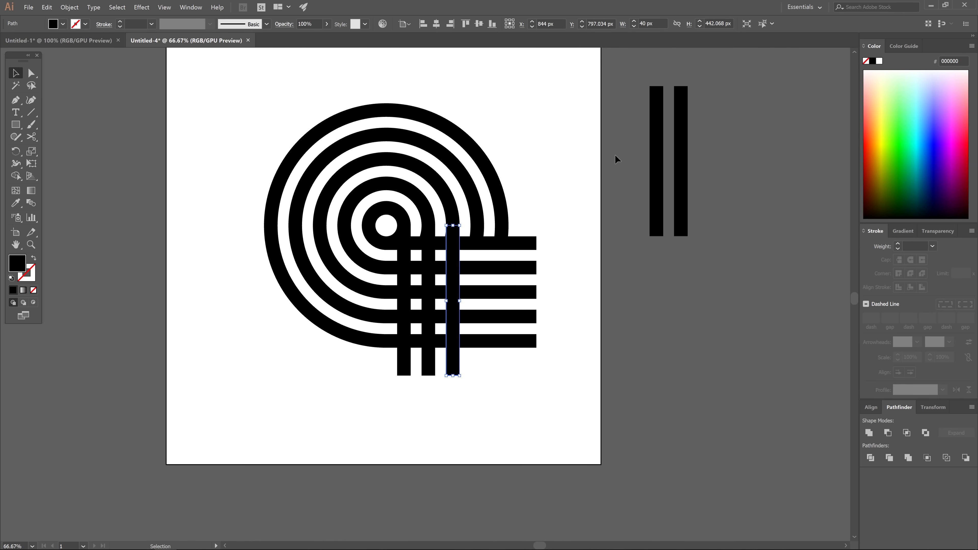
ctrl+click(651, 130)
drag(650, 90, 470, 228)
drag(676, 89, 497, 228)
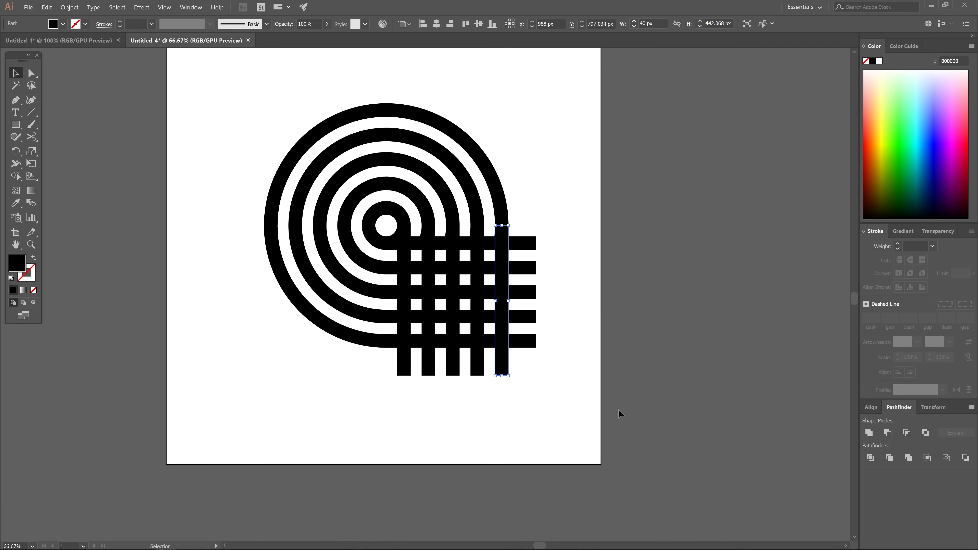
Select all rings and bars and remove the thin ring slivers beside the vertical bars above the top horizontal bar with the Shape Builder tool
drag(561, 412, 203, 81)
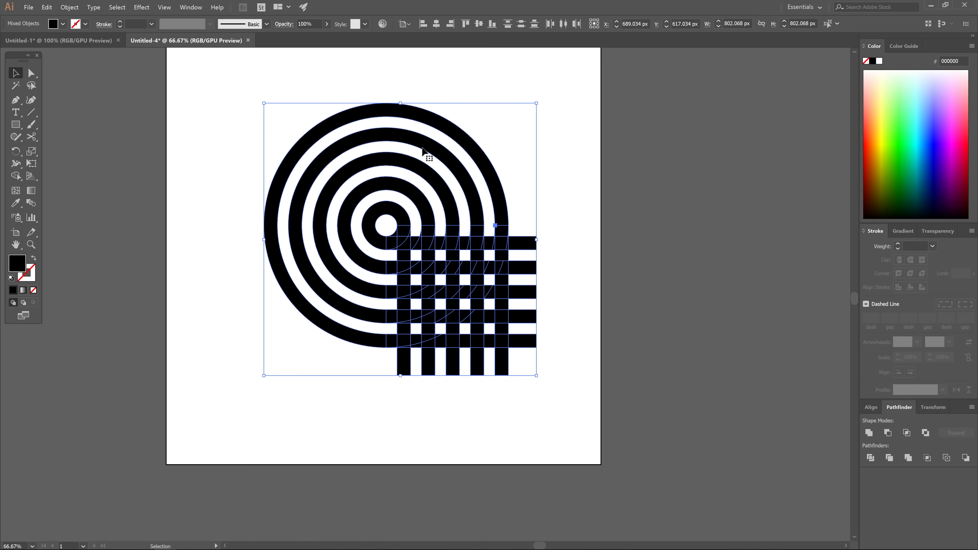
click(15, 176)
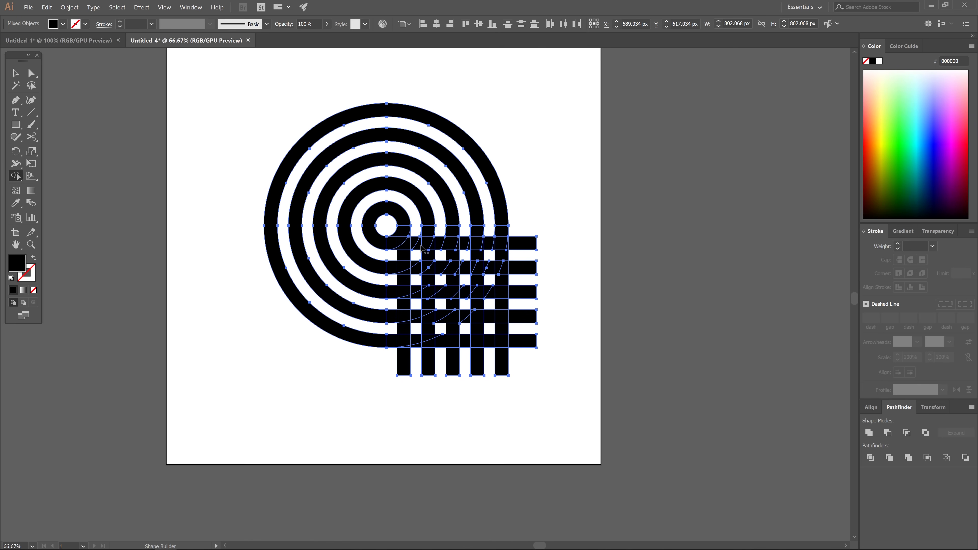
alt+scroll(469, 236, up, 5)
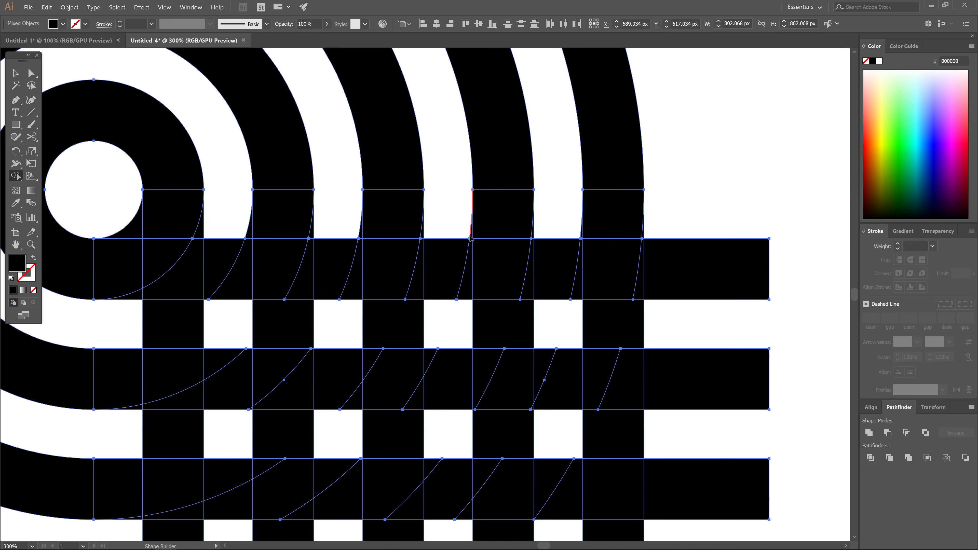
scroll(396, 215, left, 8)
scroll(428, 240, up, 1)
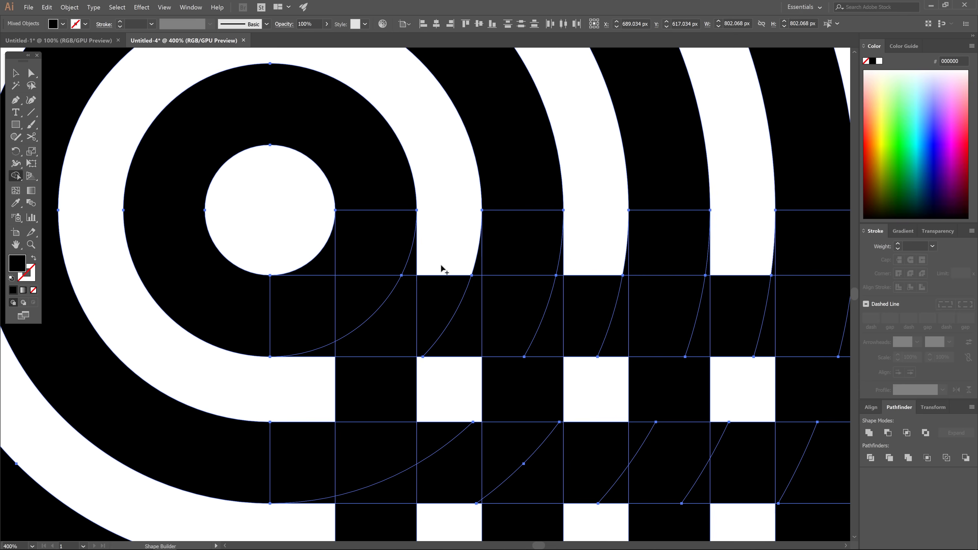
scroll(401, 270, up, 2)
drag(343, 242, 317, 240)
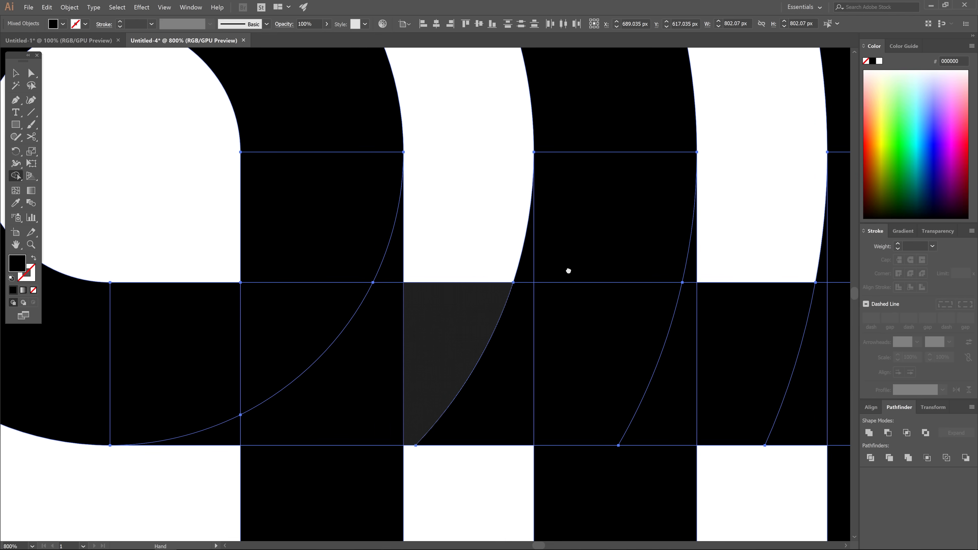
drag(567, 271, 329, 271)
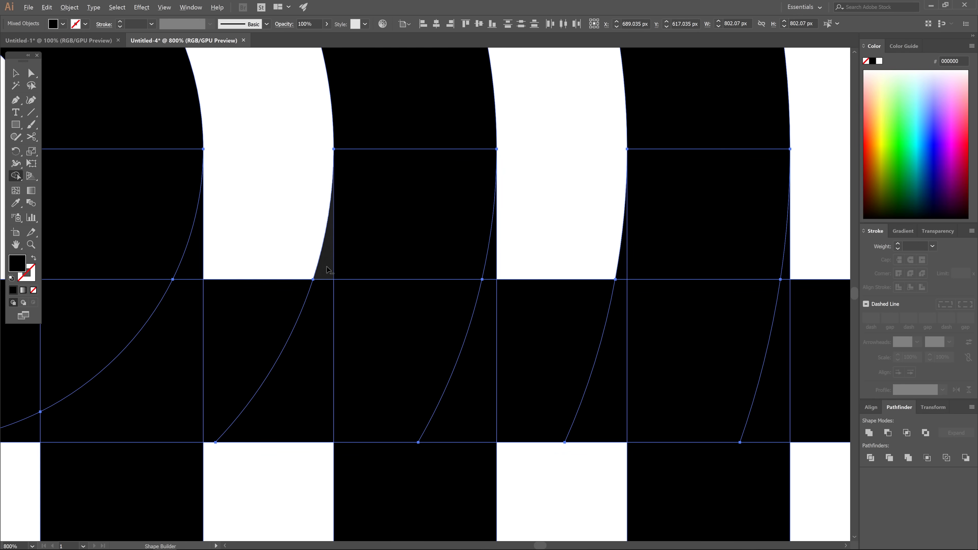
mouse_move(513, 252)
mouse_down()
mouse_move(279, 246)
mouse_move(339, 248)
mouse_up()
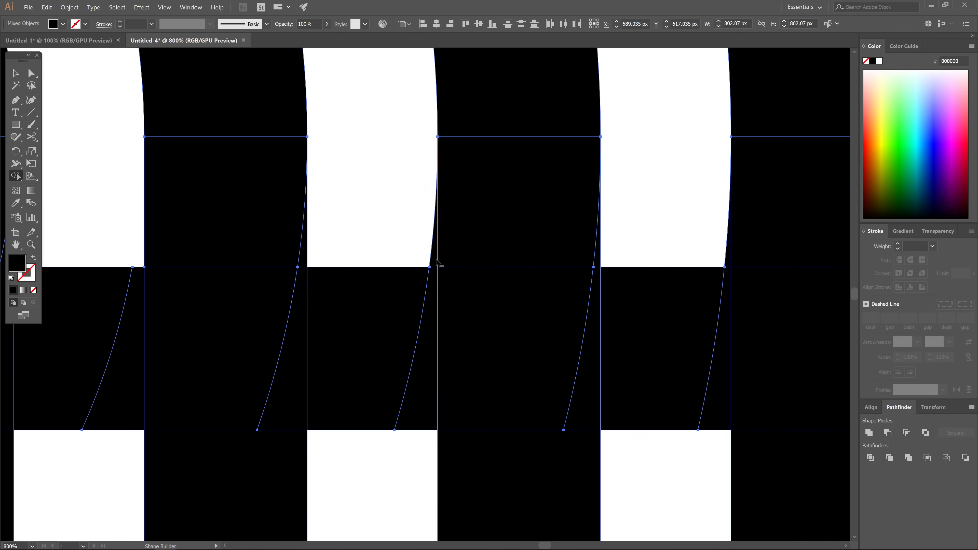
scroll(529, 240, right, 2)
scroll(524, 266, up, 5)
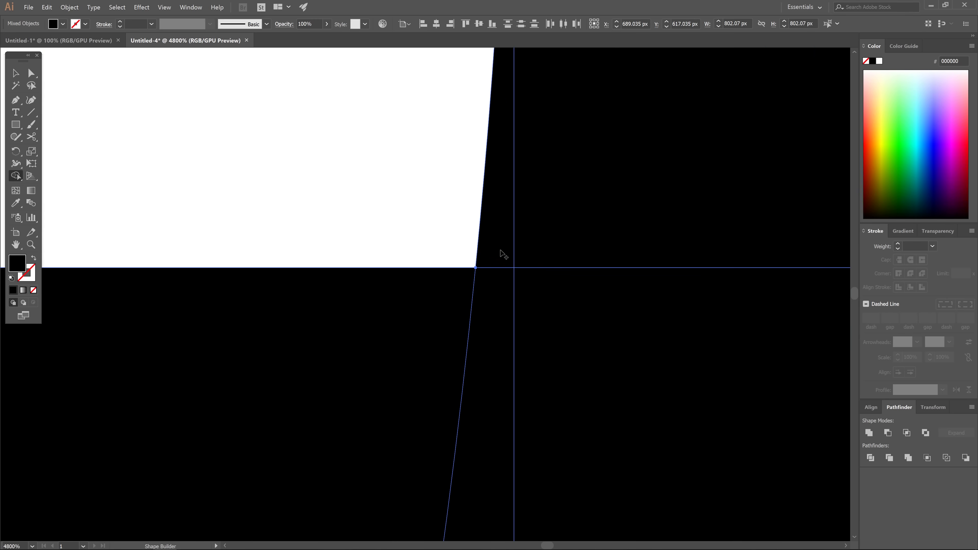
scroll(459, 258, down, 6)
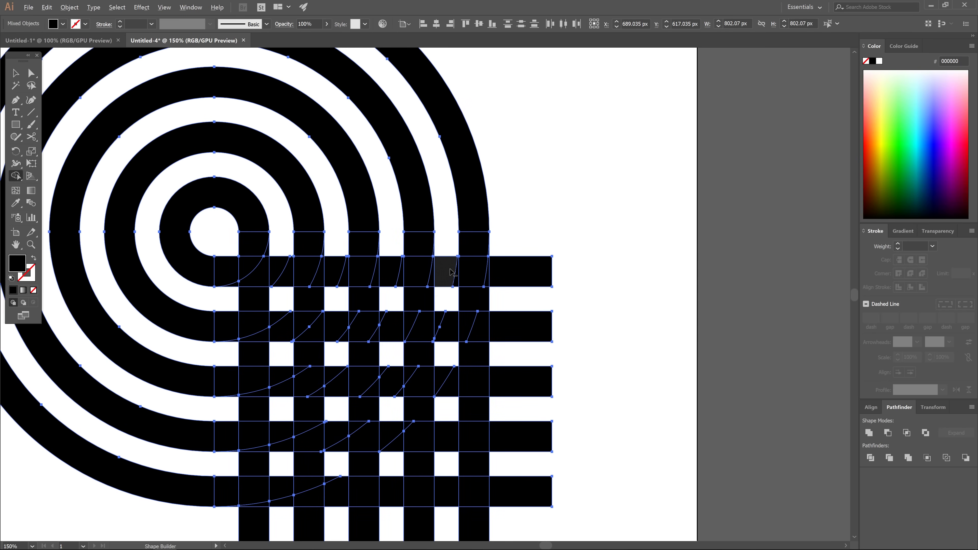
Remove the vertical bar segments crossing the gap between the first and second horizontal bars with the Shape Builder tool
scroll(449, 292, up, 1)
scroll(449, 293, down, 3)
alt+click(645, 239)
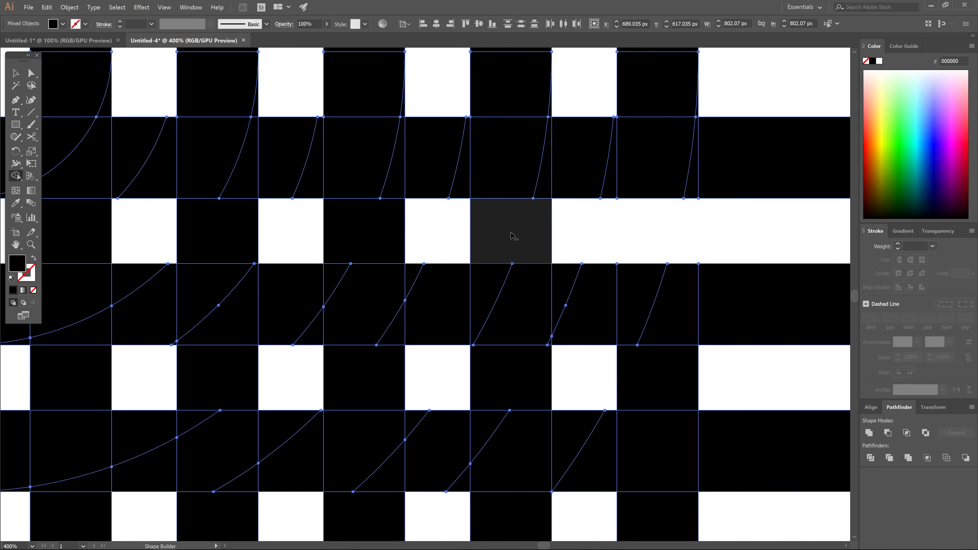
alt+click(504, 238)
alt+click(379, 240)
alt+click(188, 229)
alt+click(77, 231)
Remove the vertical bar segments crossing the gap between the second and third horizontal bars
scroll(333, 316, down, 1)
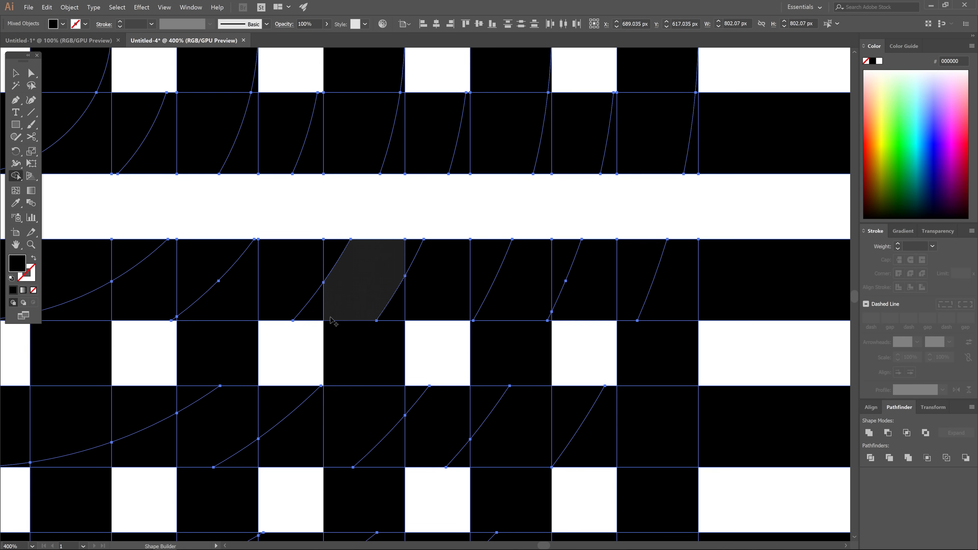
scroll(333, 315, down, 2)
scroll(332, 321, down, 2)
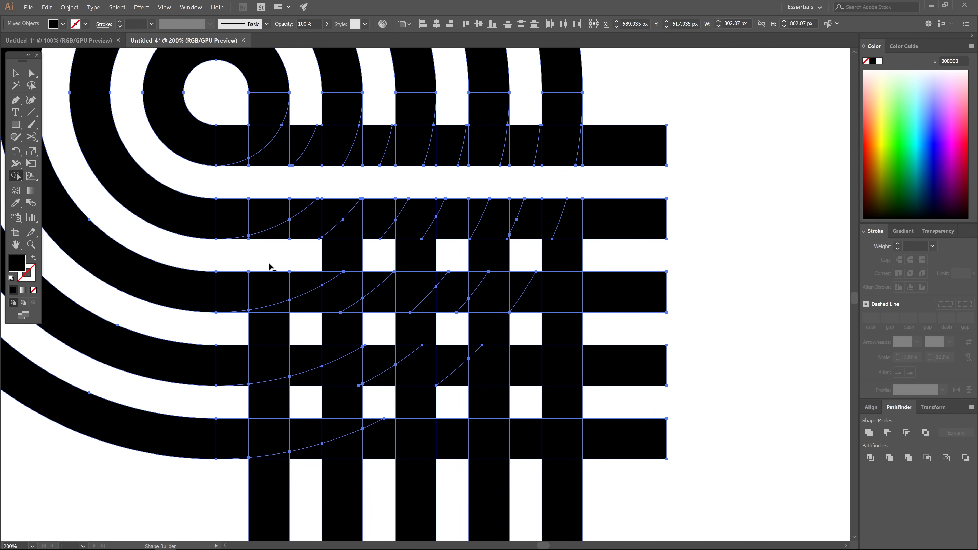
alt+click(420, 265)
alt+click(489, 255)
alt+click(563, 255)
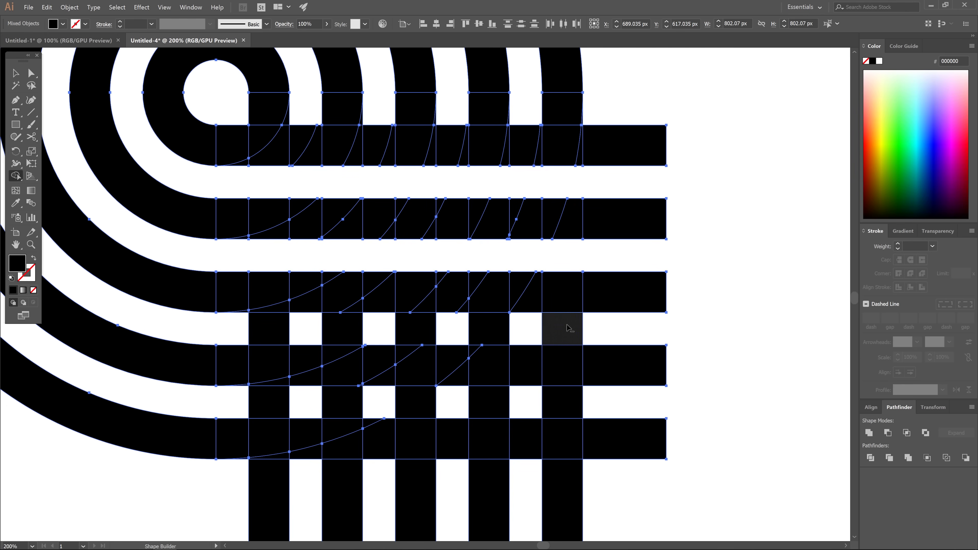
Remove the vertical bar segments crossing the gap between the third and fourth horizontal bars
alt+click(563, 329)
alt+click(489, 329)
alt+click(426, 330)
alt+click(352, 330)
alt+click(269, 329)
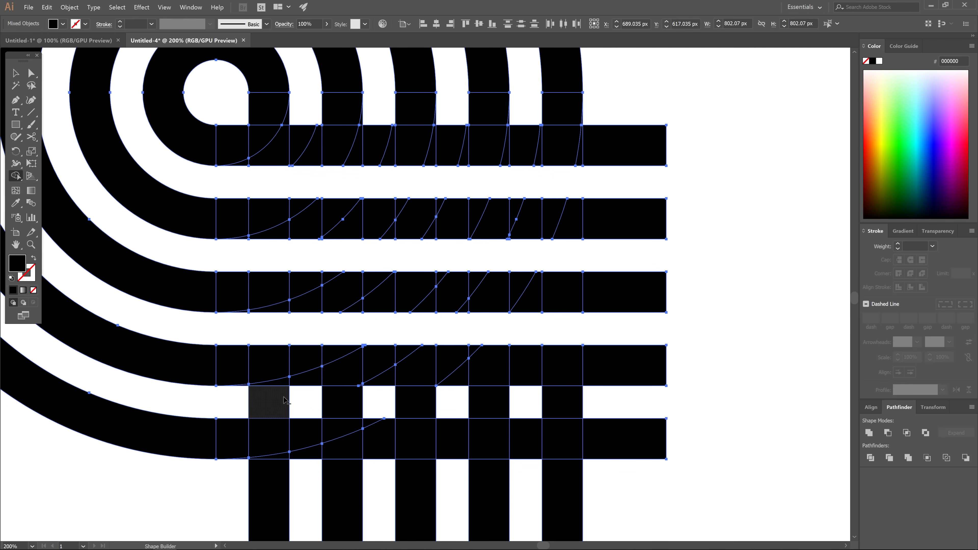
Remove the vertical bar segments crossing the gap between the fourth and fifth horizontal bars
alt+click(270, 403)
alt+click(354, 403)
alt+click(416, 403)
alt+click(489, 403)
alt+click(566, 404)
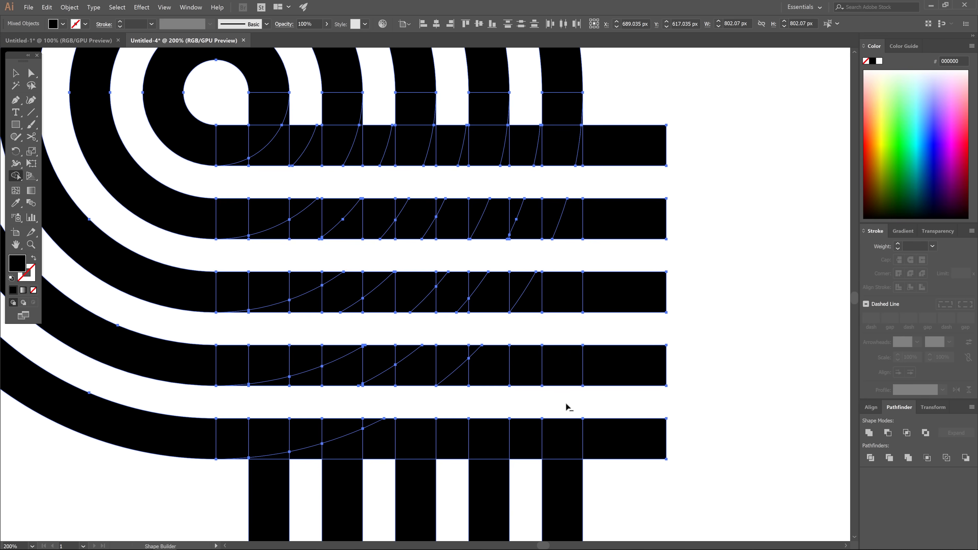
Merge all the selected ring and bar pieces into one shape with the Unite operation
scroll(516, 277, down, 3)
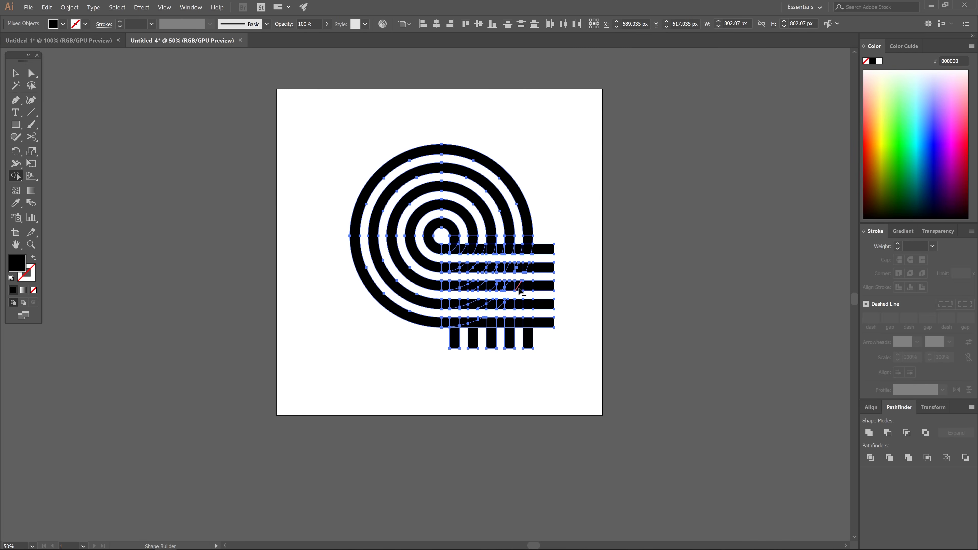
scroll(520, 274, up, 1)
scroll(520, 274, right, 2)
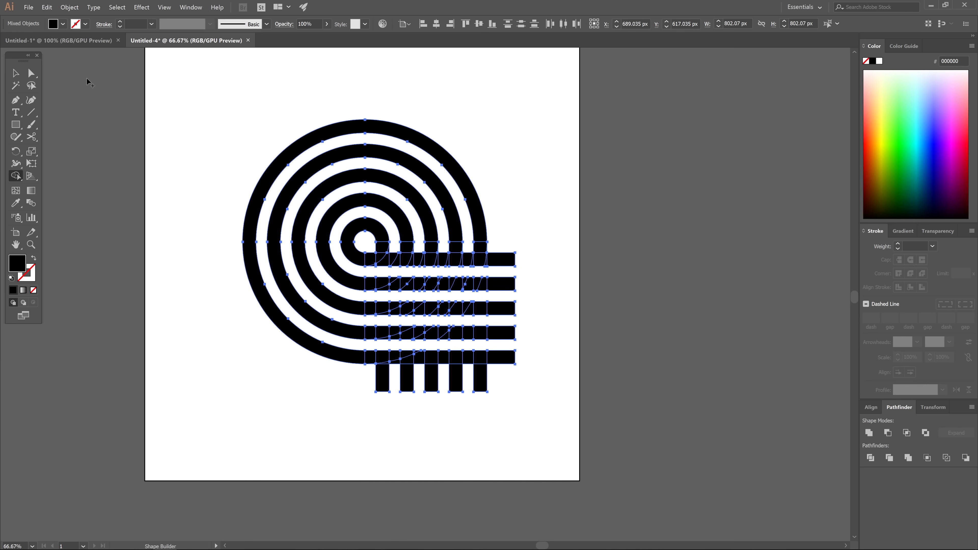
click(16, 72)
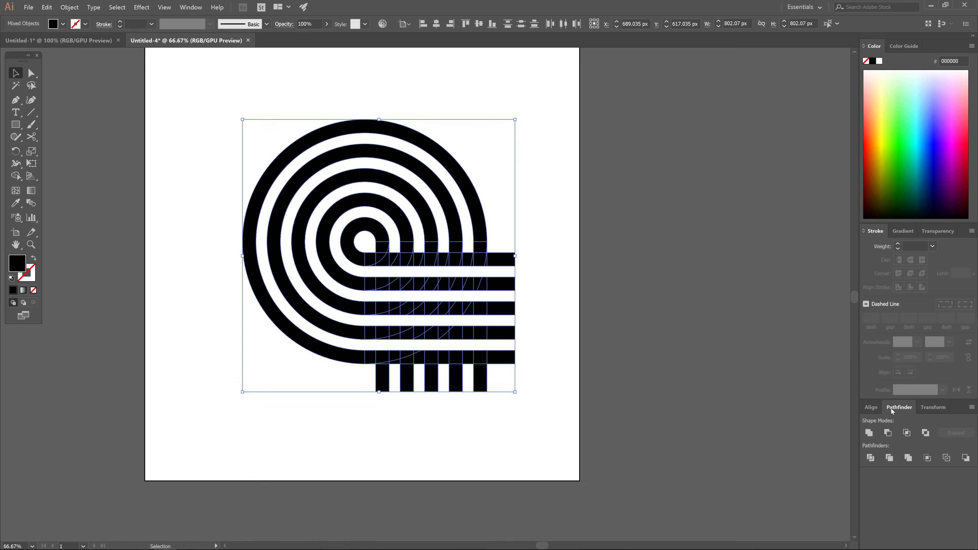
click(870, 433)
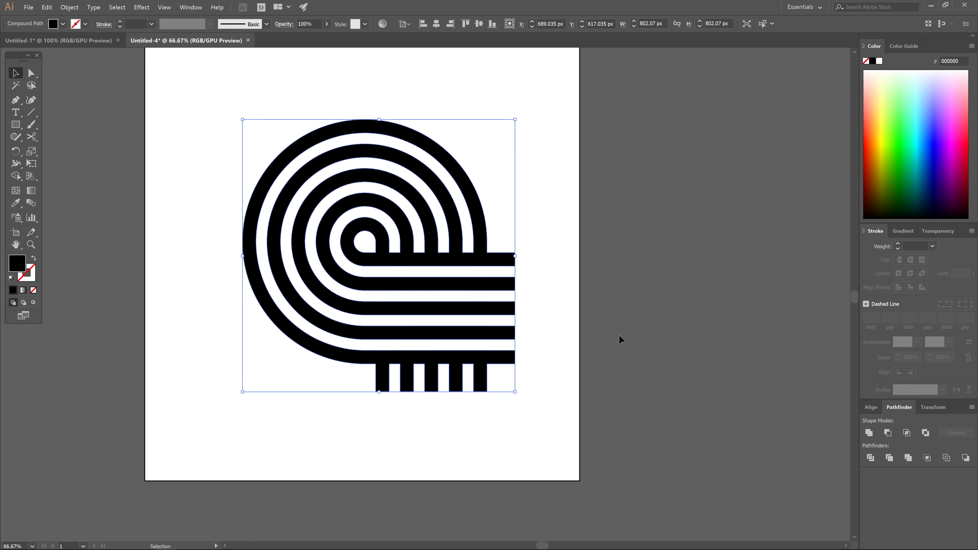
Shift the merged loop slightly upward, scale it down proportionally to about 357 px wide and deselect it
drag(451, 257, 452, 241)
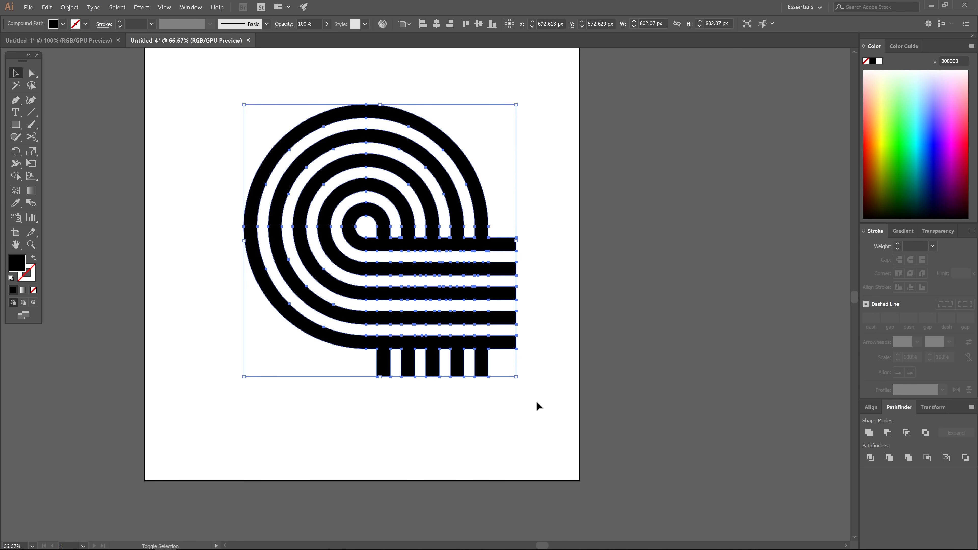
drag(518, 378, 443, 303)
drag(468, 220, 431, 231)
click(458, 365)
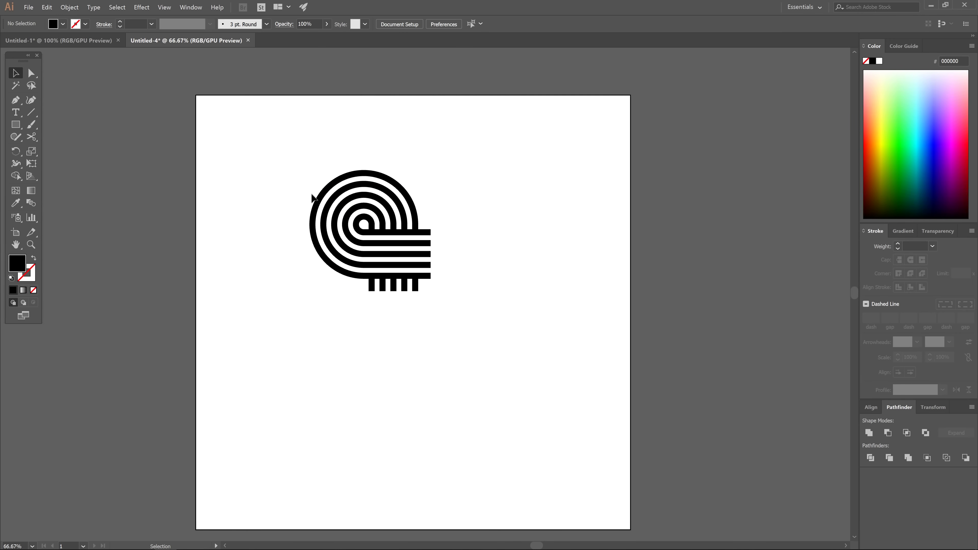
Check the finished pattern in the Untitled-1 document, return to Untitled-4 and move the loop toward the artboard's upper-left corner
click(92, 46)
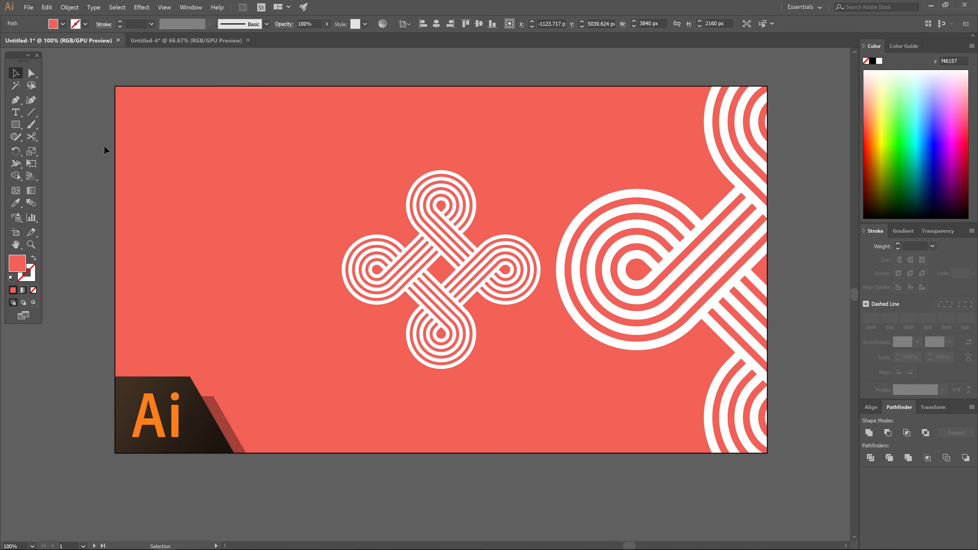
click(171, 41)
click(365, 214)
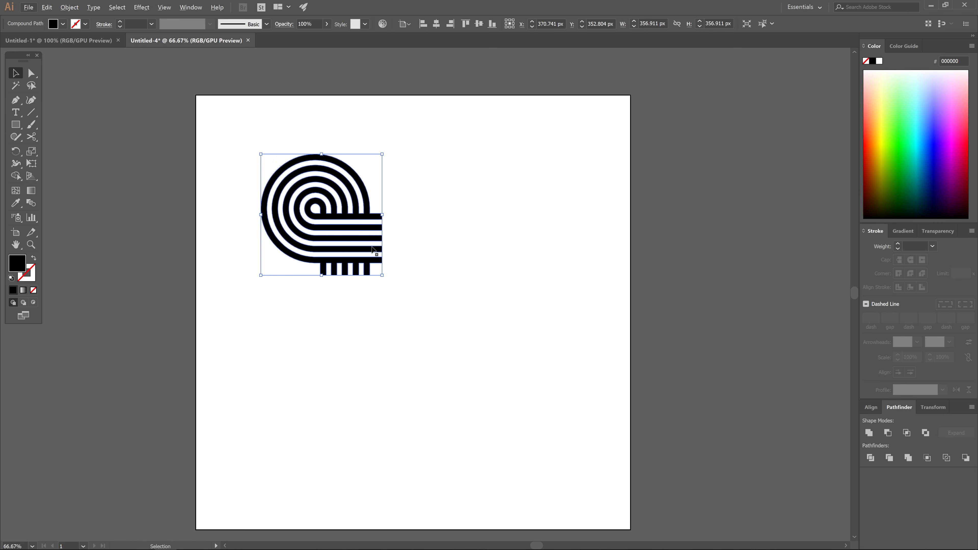
Duplicate the loop to the right, rotate the copy 90° clockwise and snap its stubs to the ends of the first loop's bars
drag(319, 197, 535, 190)
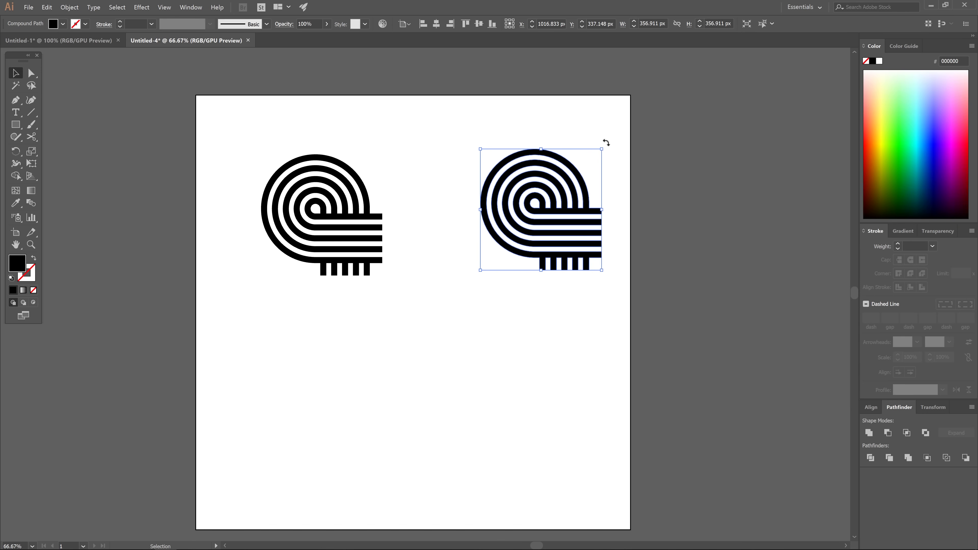
drag(606, 143, 606, 268)
key(ctrl+plus)
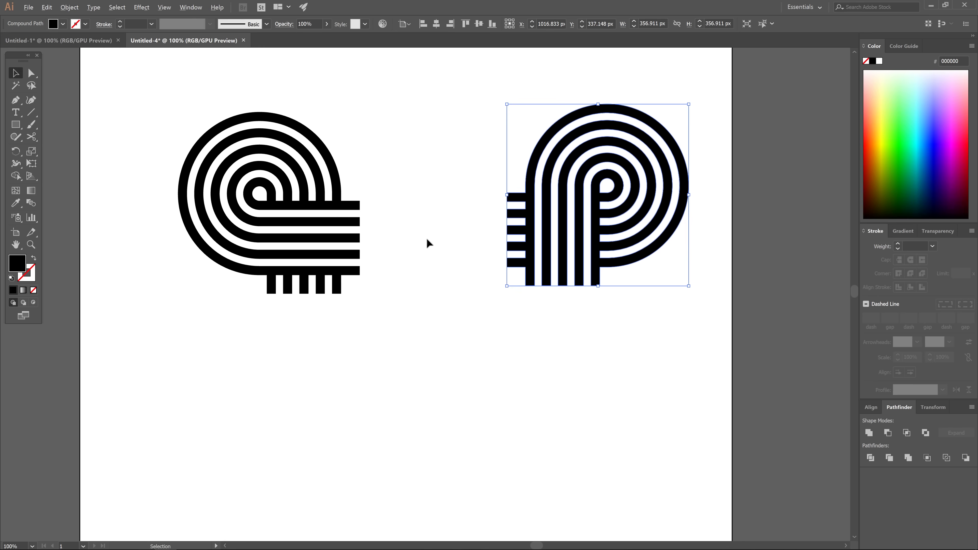
key(a)
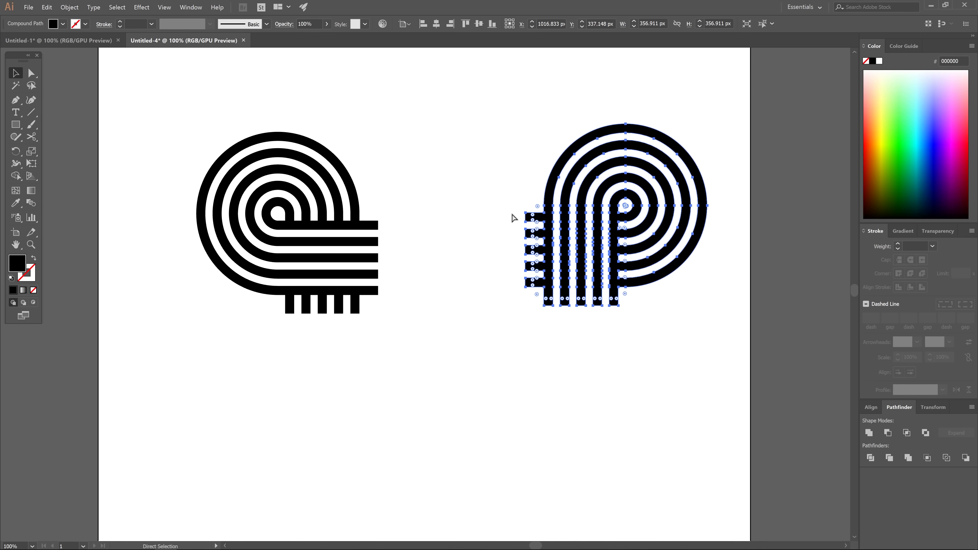
drag(523, 214, 379, 223)
key(v)
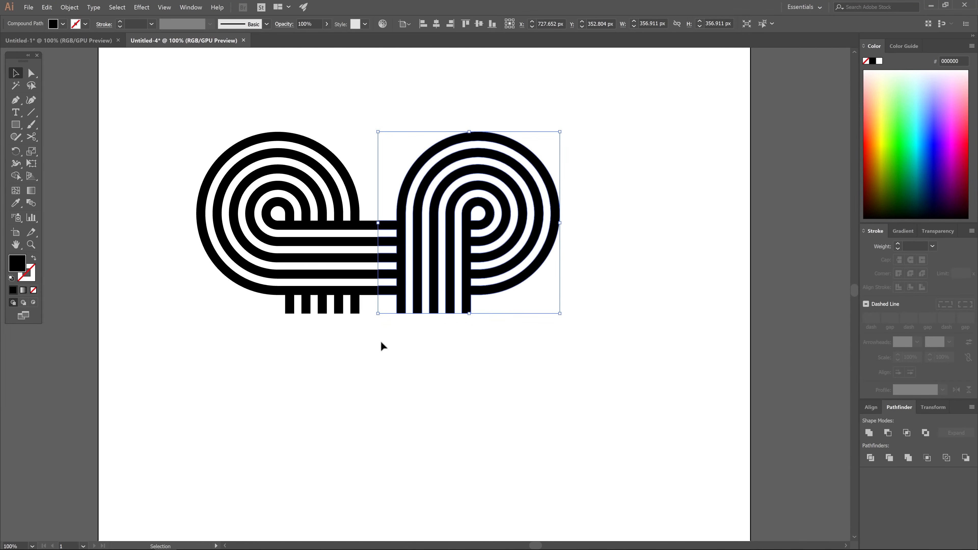
Add two more loop copies, each rotated a further 90° clockwise, and snap them at the lower right and lower left to close the knot
drag(446, 169, 690, 227)
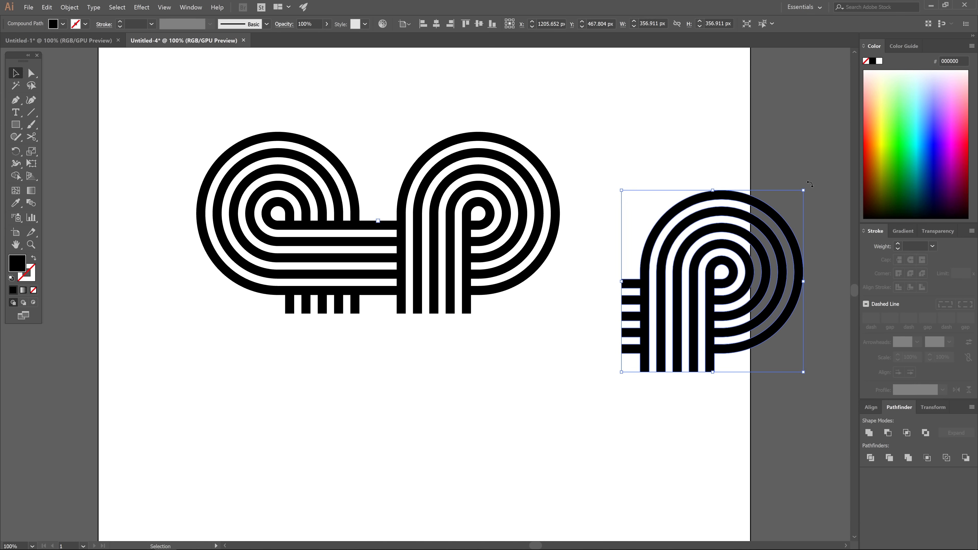
drag(810, 184, 805, 371)
key(a)
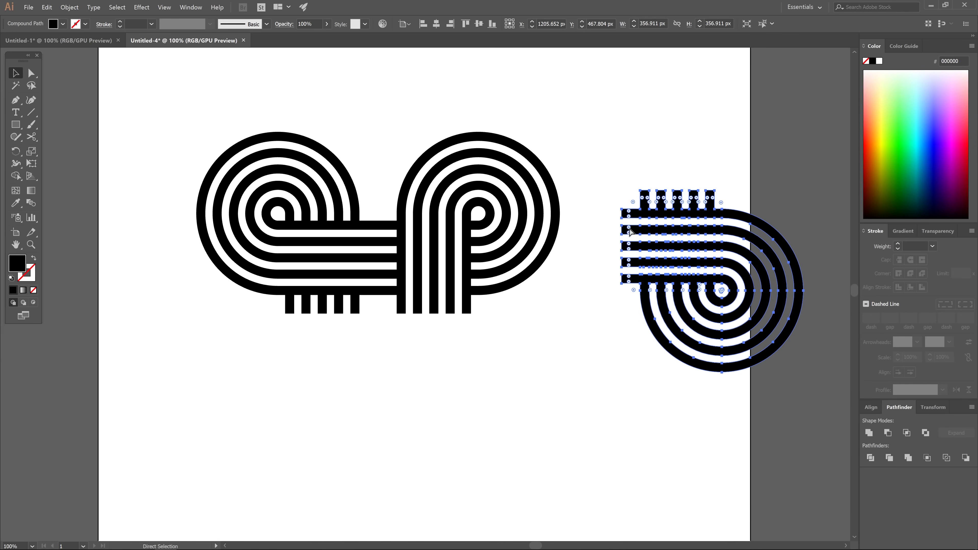
drag(715, 191, 734, 214)
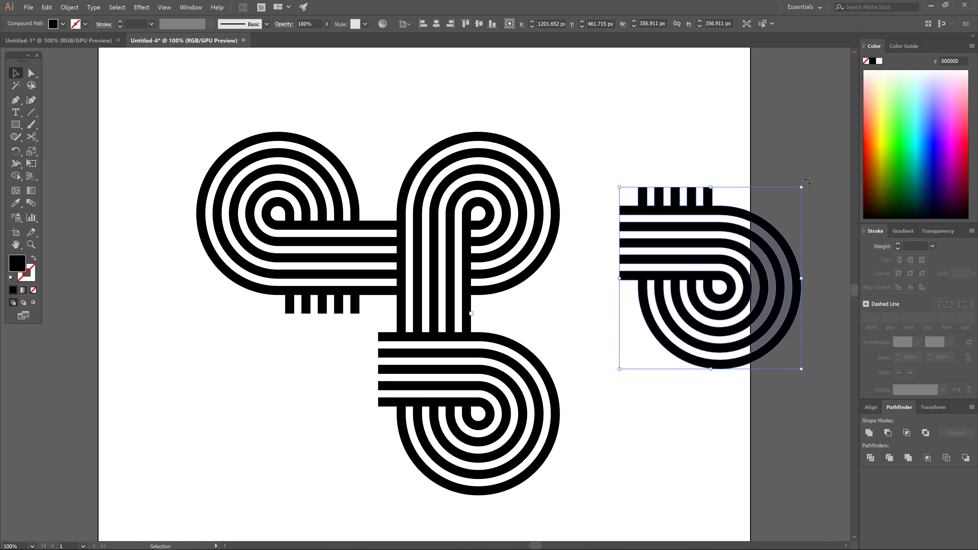
drag(807, 181, 377, 337)
key(a)
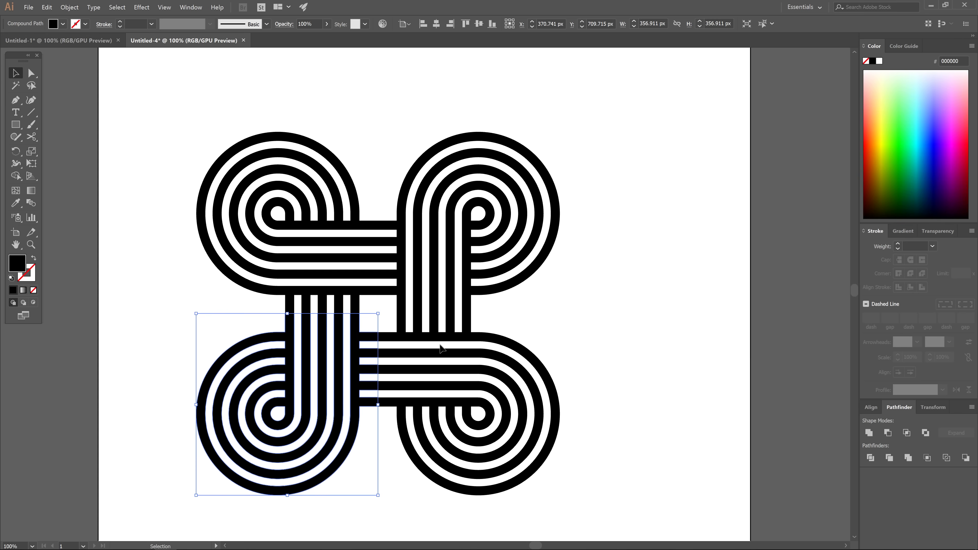
Select all four loops, unite them into one shape, rotate it 45° into a diamond arrangement and deselect it
scroll(384, 317, down, 2)
drag(554, 442, 227, 190)
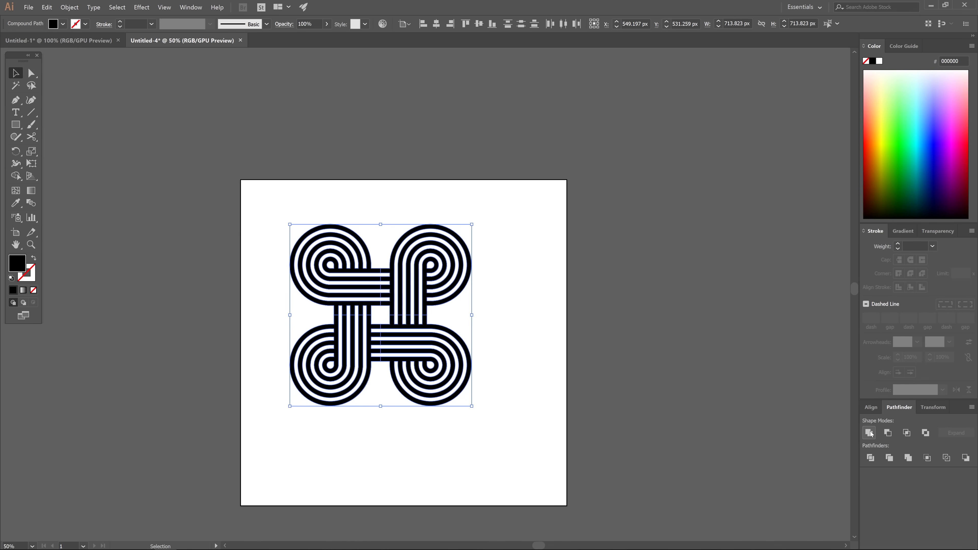
click(870, 433)
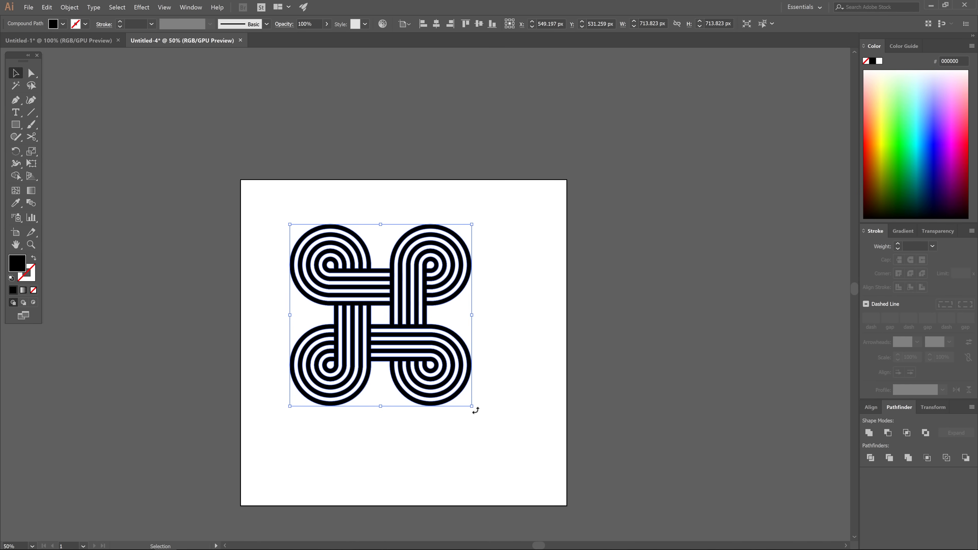
drag(477, 412, 476, 329)
click(615, 402)
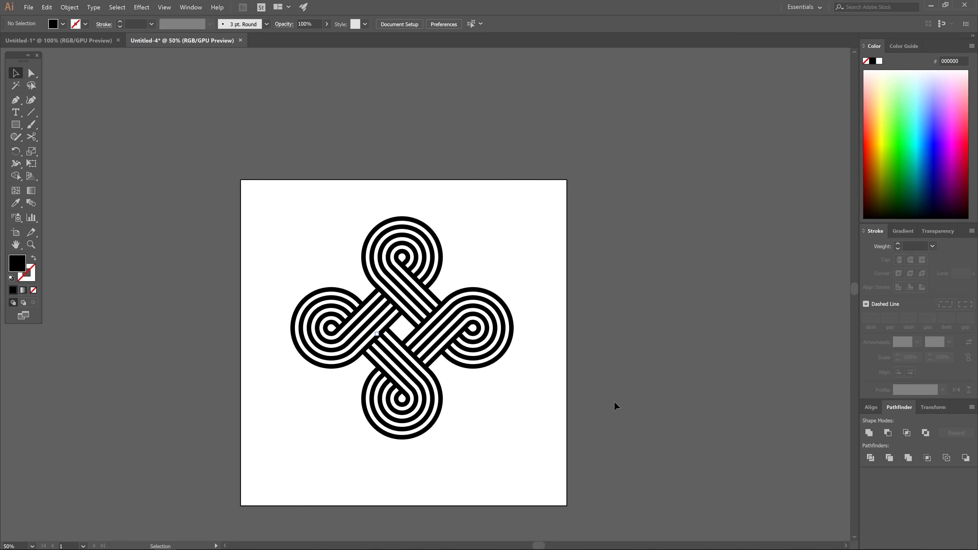
drag(618, 401, 645, 348)
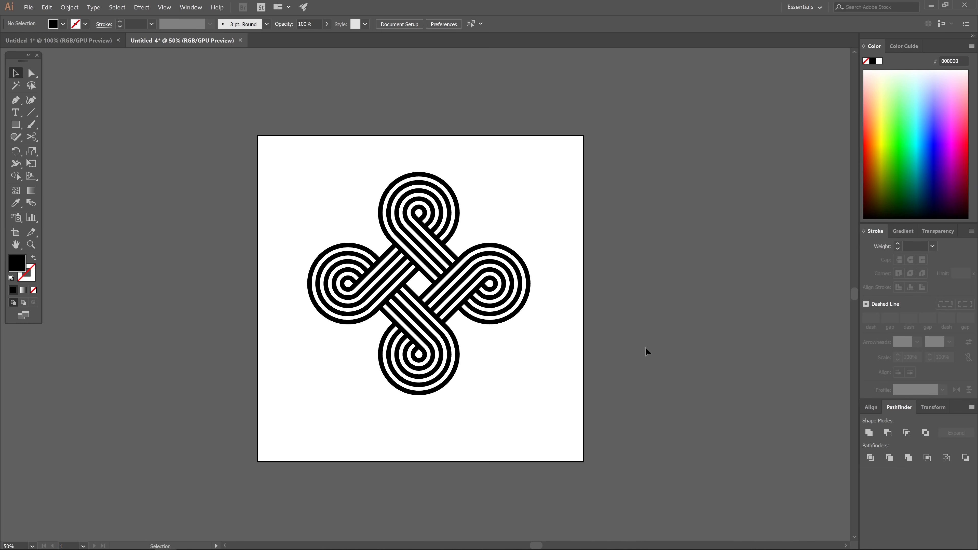